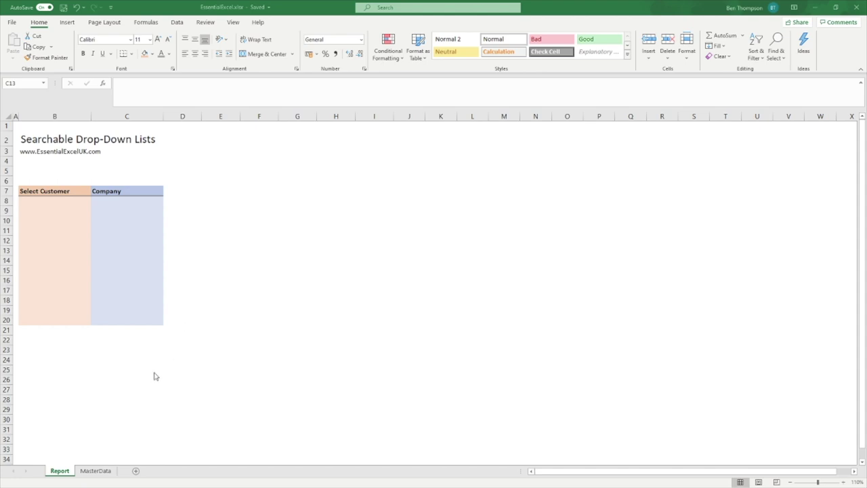
- Switch to the MasterData sheet that holds the Customer and Company table
left_click(95, 471)
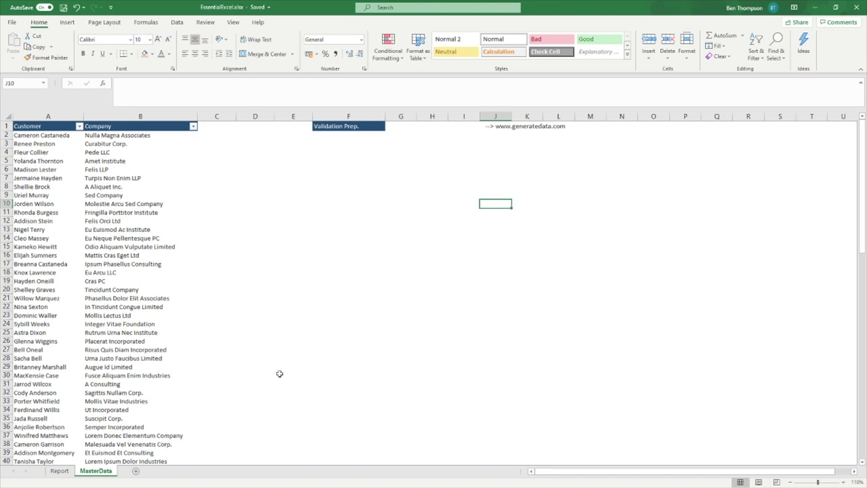
left_click(48, 144)
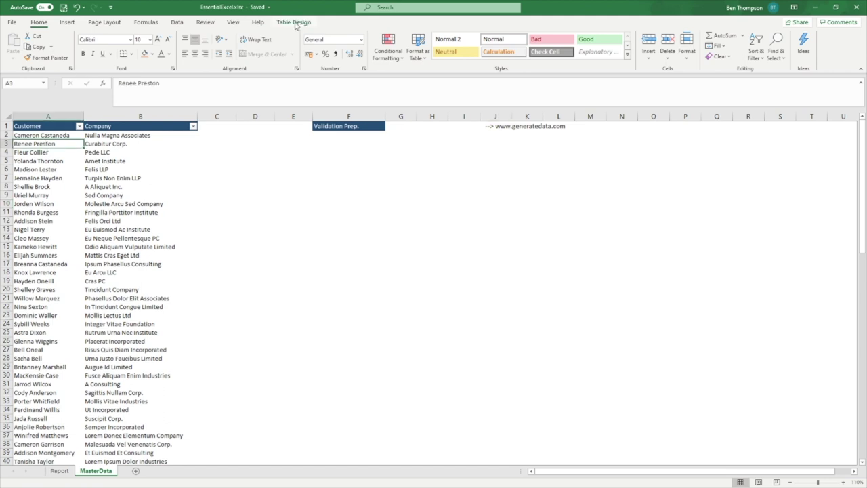
scroll(211, 286, "down", 6)
scroll(211, 286, "down", 18)
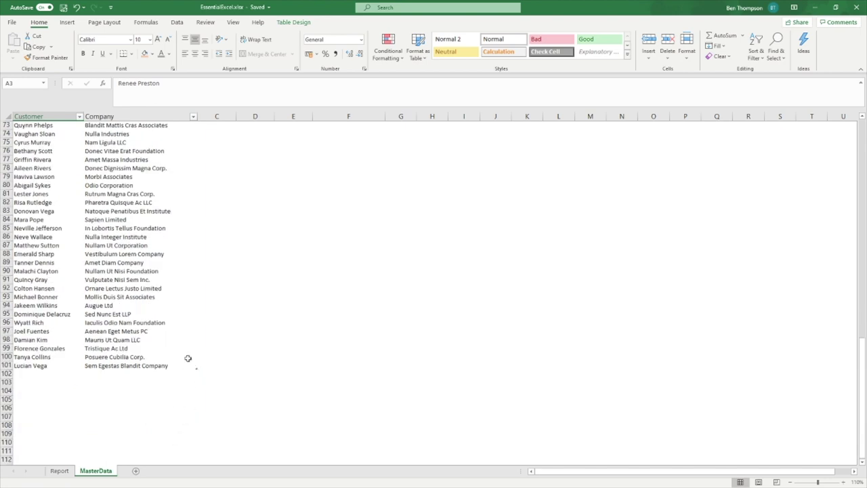
scroll(188, 359, "up", 20)
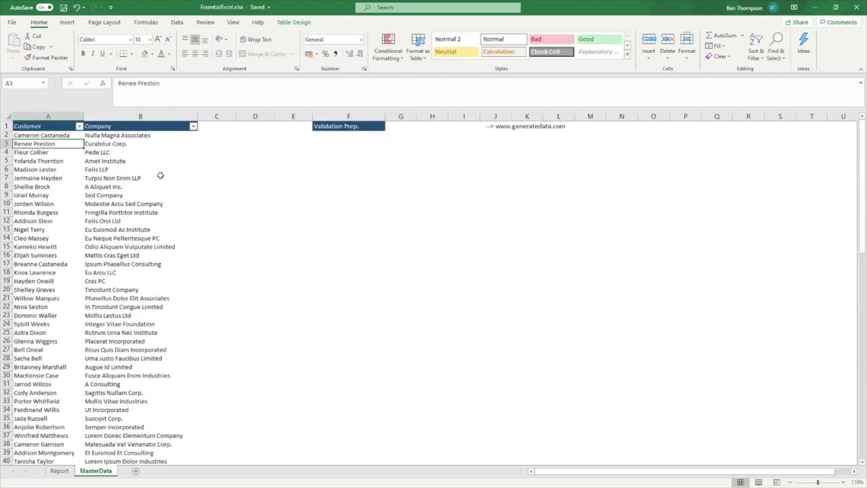
left_click(299, 23)
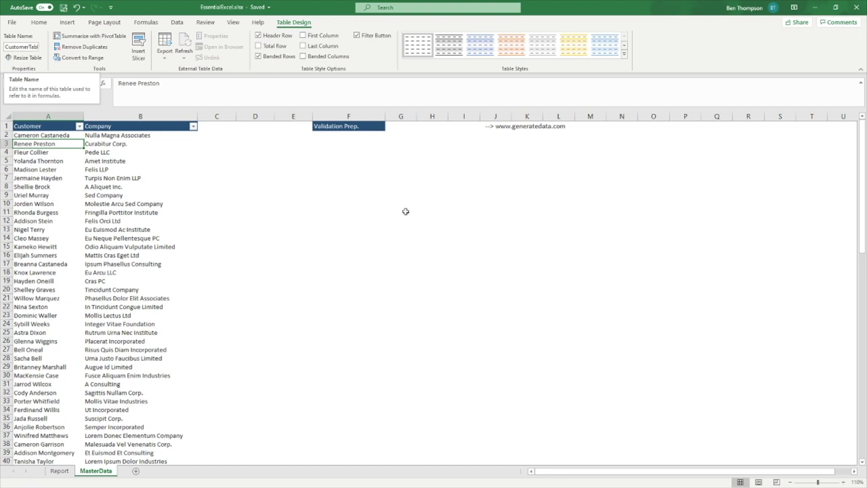
left_click(353, 203)
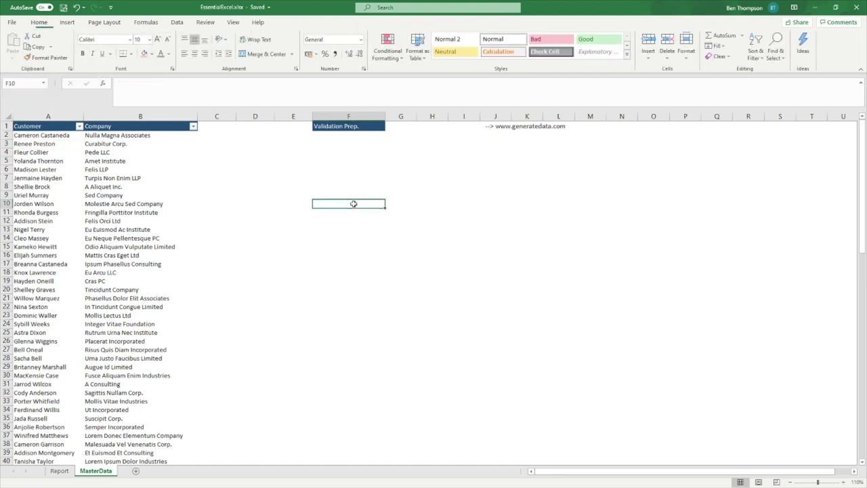
left_click(503, 126)
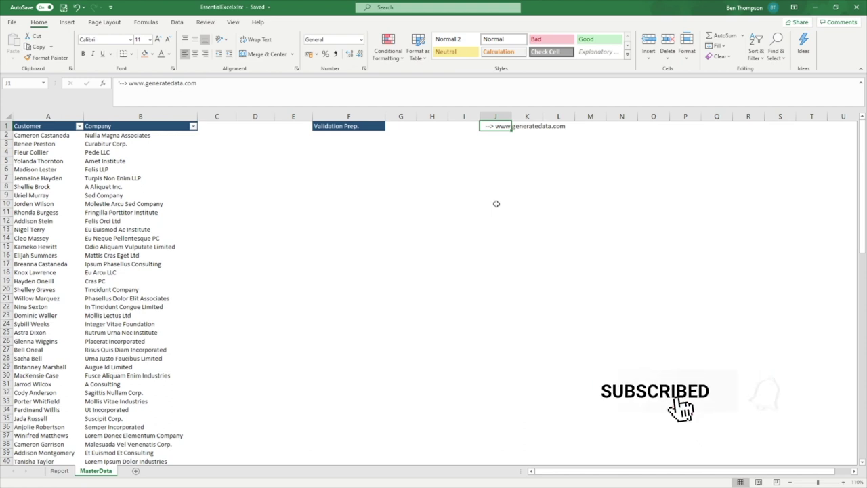
left_click(349, 133)
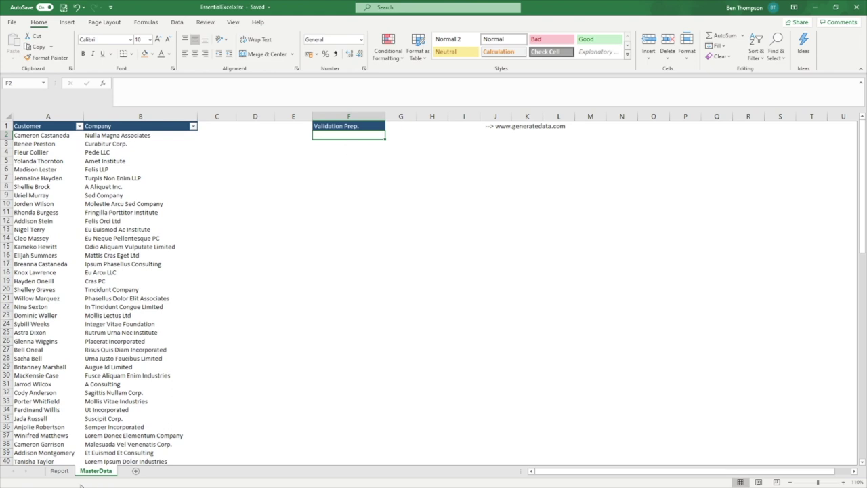
- Enter the sample search text 'Be' in Report cell B8, then go back to MasterData
left_click(60, 470)
left_click(65, 202)
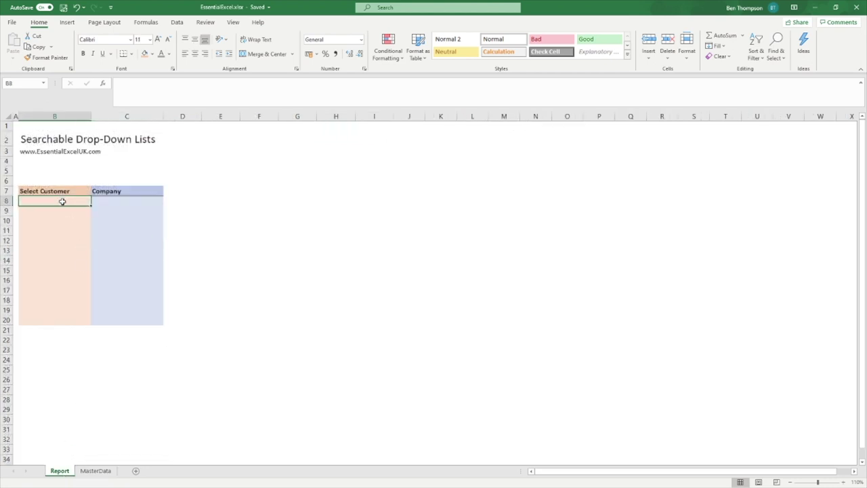
type("Be")
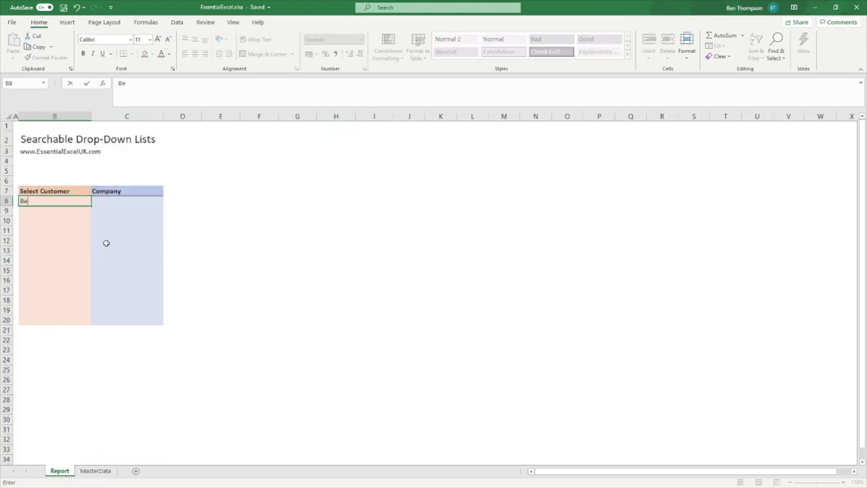
key("Return")
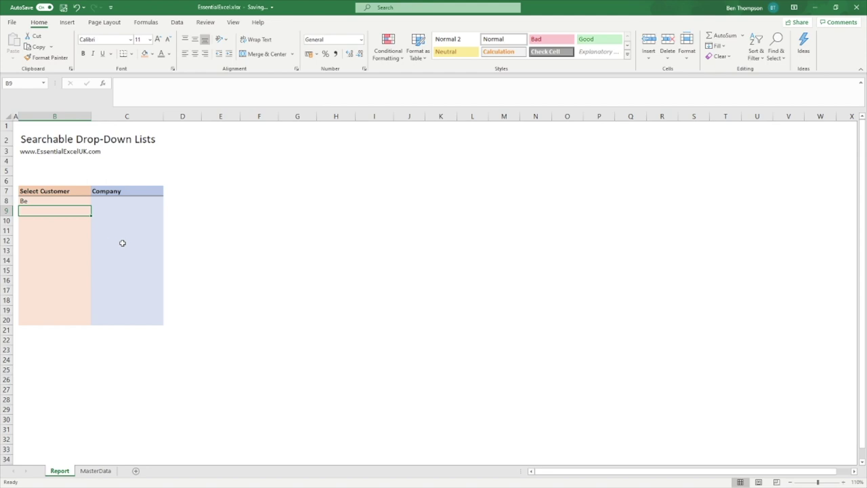
left_click(56, 202)
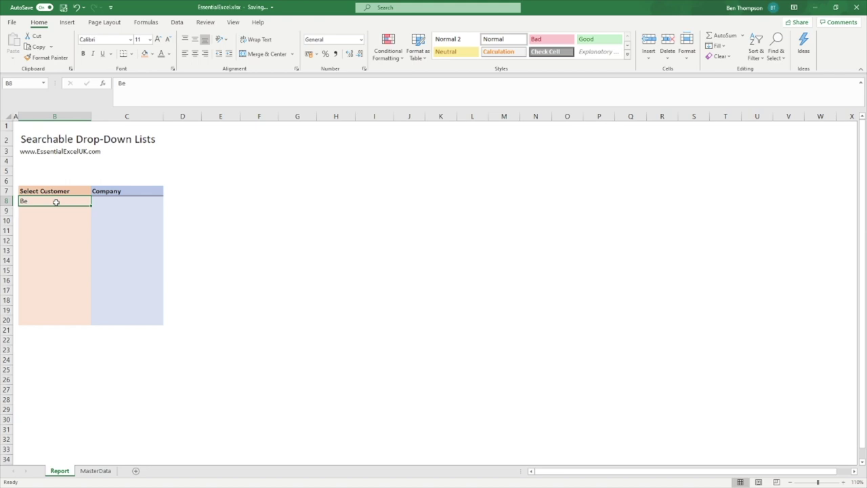
left_click(83, 472)
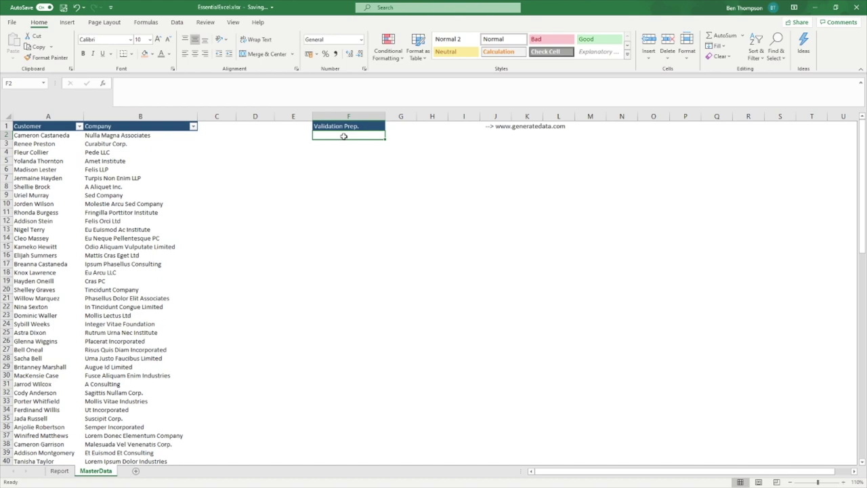
- Enter =SEARCH(Report!B8,CustomerTable[Customer]) in F2 so it fills the Validation Prep. column
type("=SEARCH")
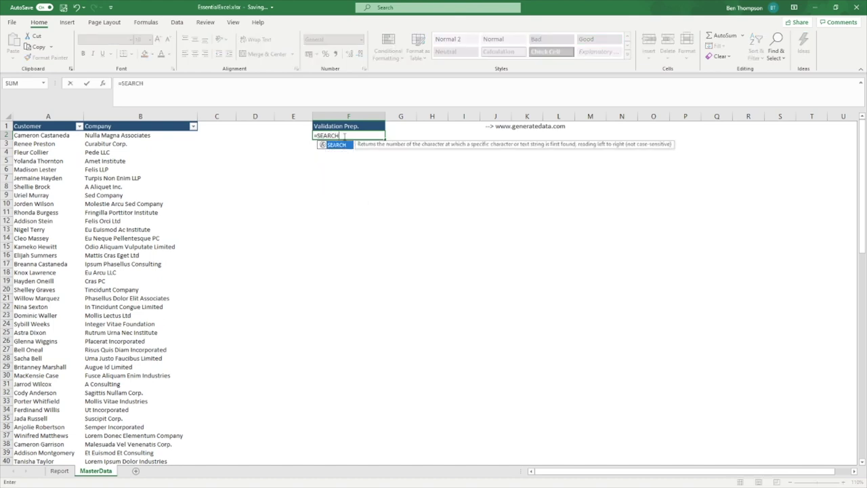
type("(")
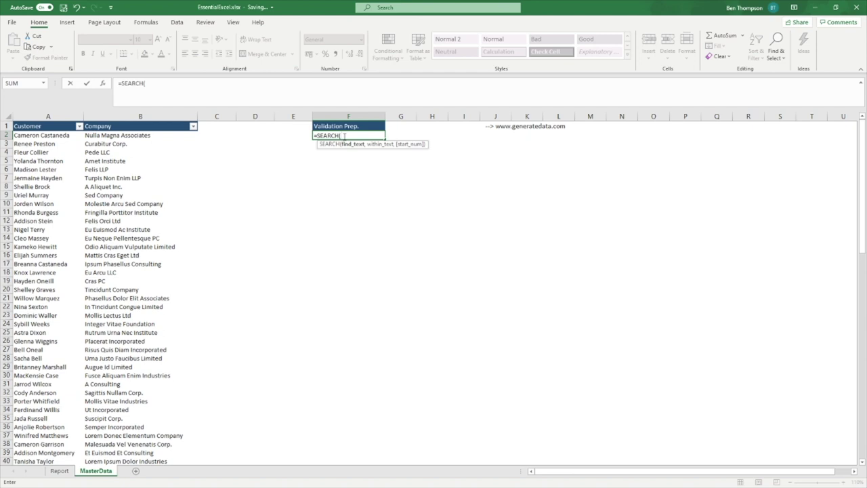
left_click(60, 471)
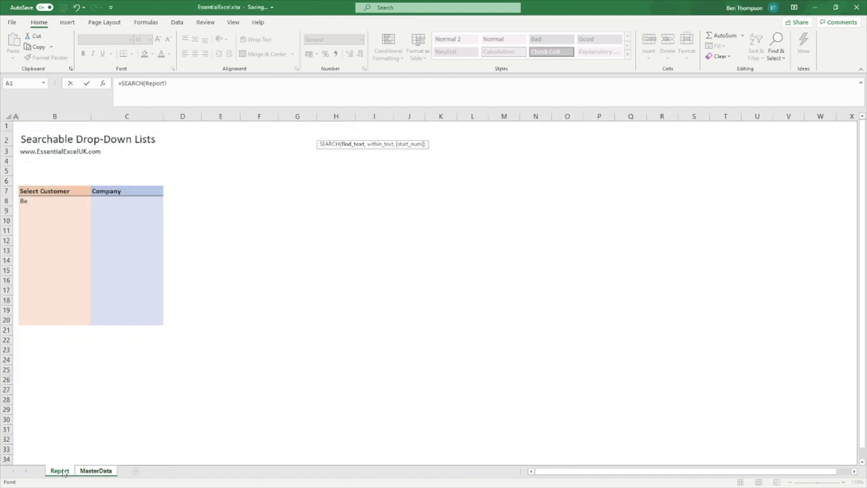
left_click(41, 199)
type(",")
left_click(95, 470)
left_click(215, 84)
key("BackSpace")
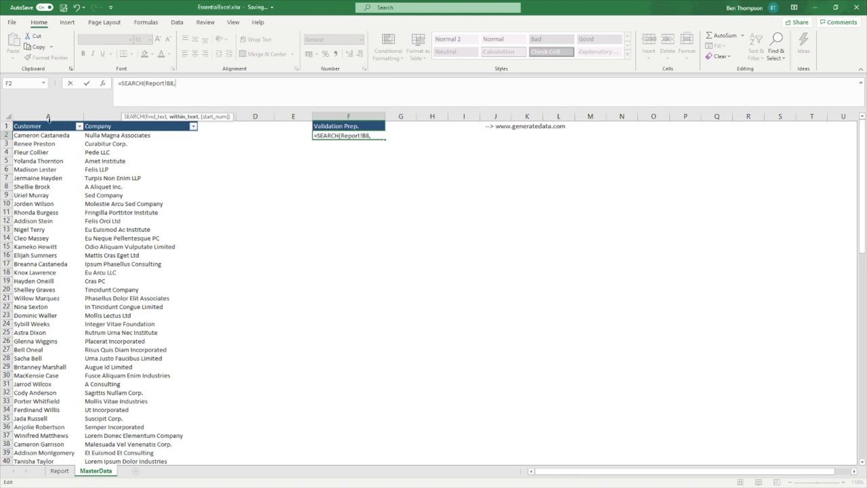
left_click(49, 119)
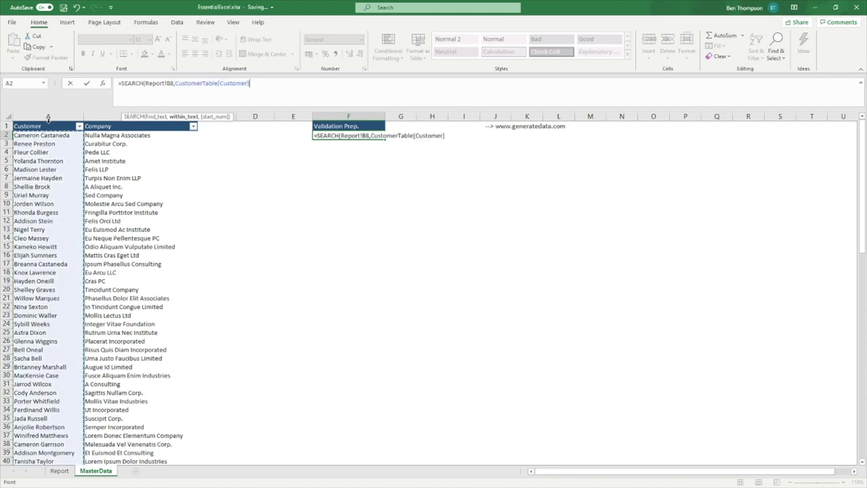
type(")")
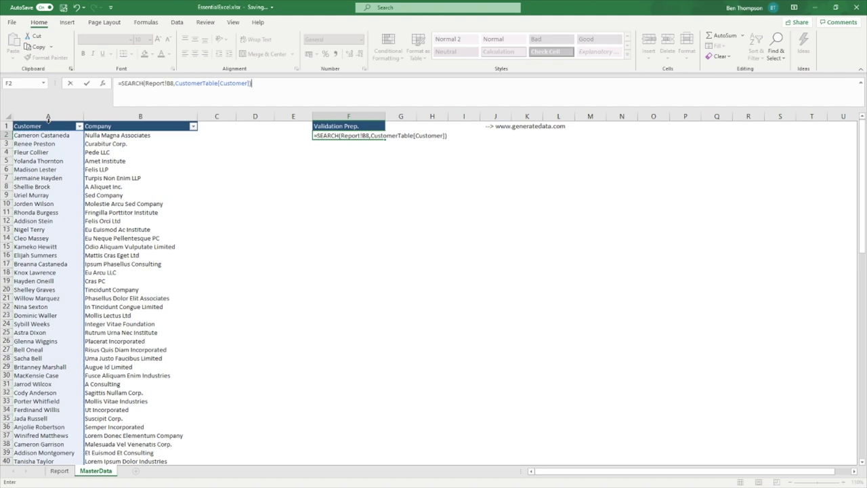
key("Return")
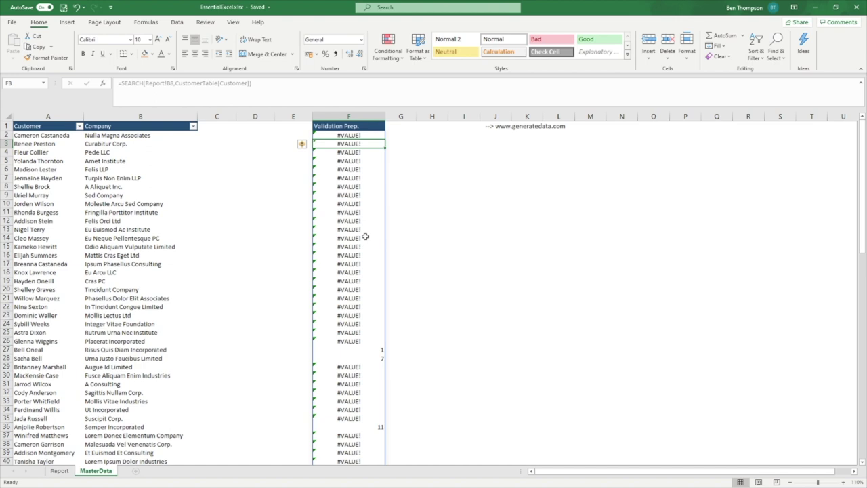
left_click(47, 350)
left_click(376, 350)
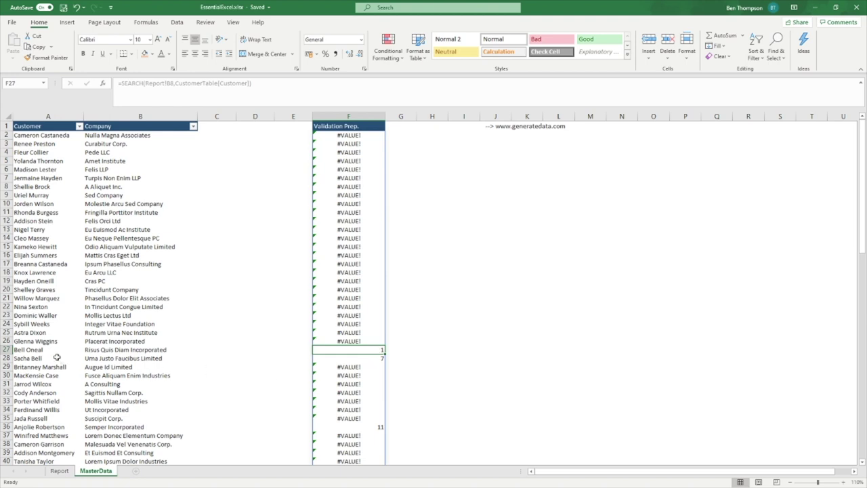
left_click(371, 359)
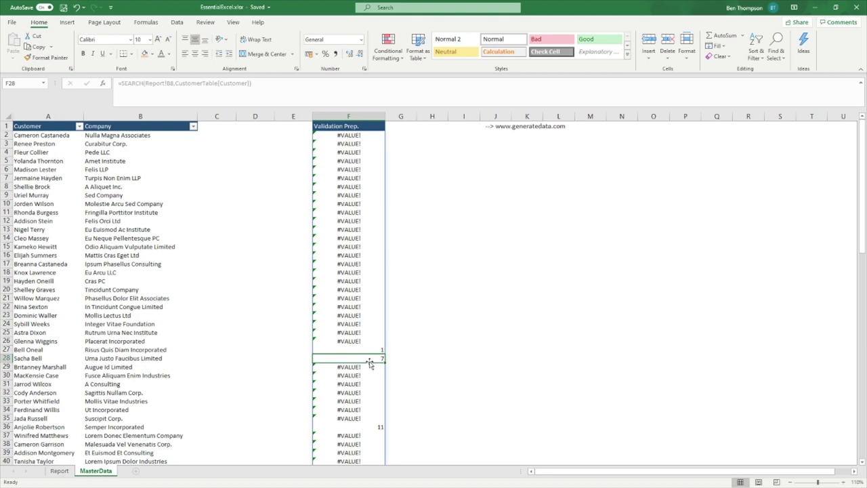
left_click(347, 137)
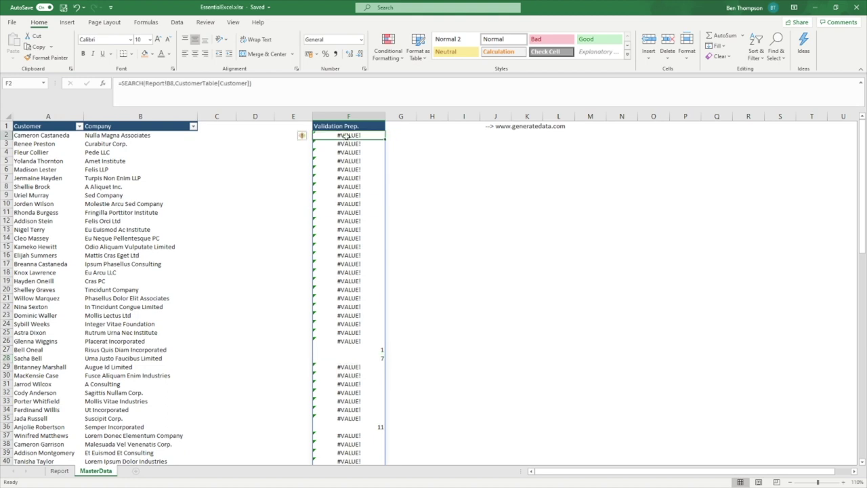
- Wrap the F2 SEARCH formula in ISNUMBER and review the TRUE/FALSE results down the column
left_click(147, 102)
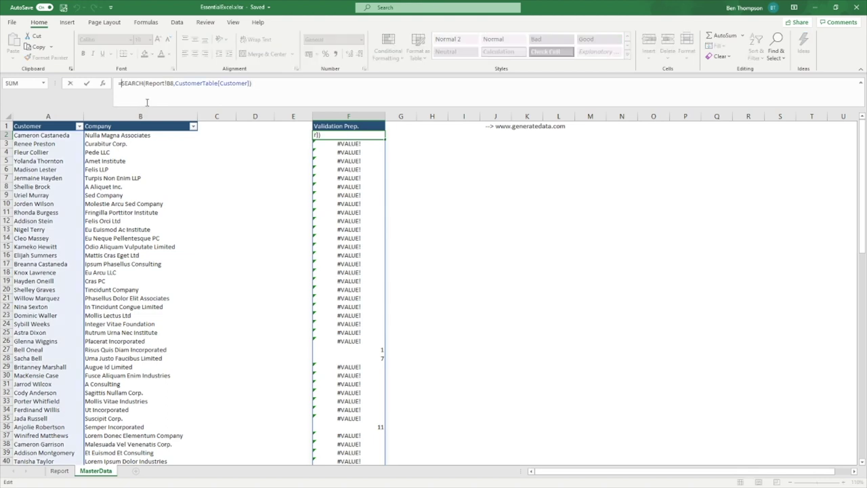
type("ISNUMBER")
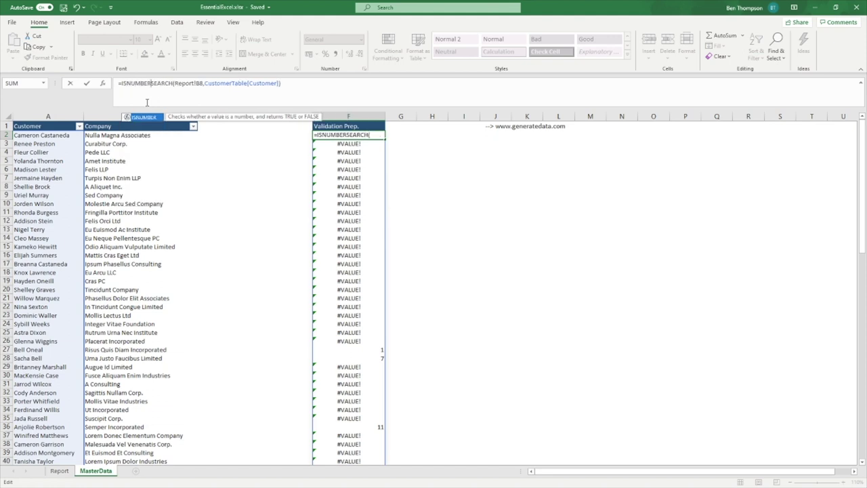
type("(")
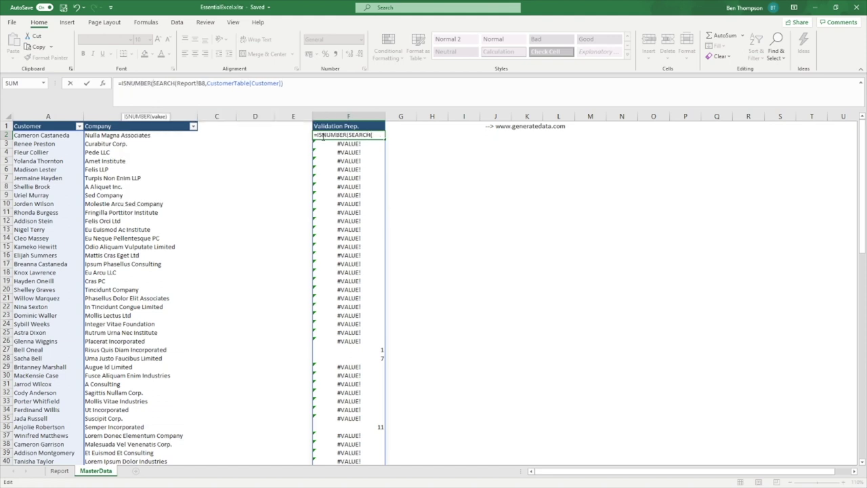
left_click(321, 90)
type(")")
key("Return")
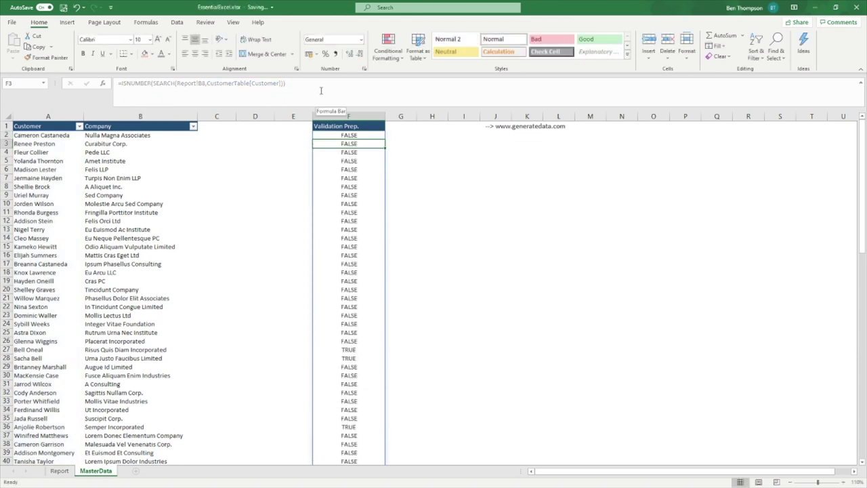
scroll(342, 240, "down", 7)
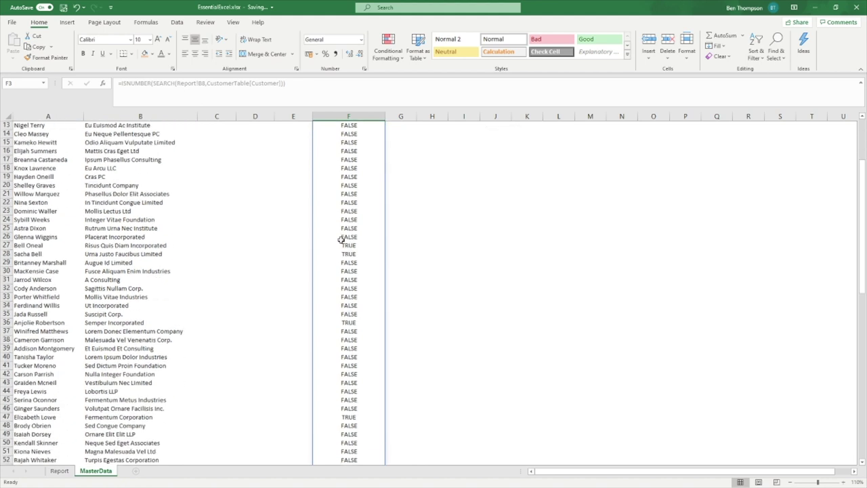
scroll(345, 240, "down", 11)
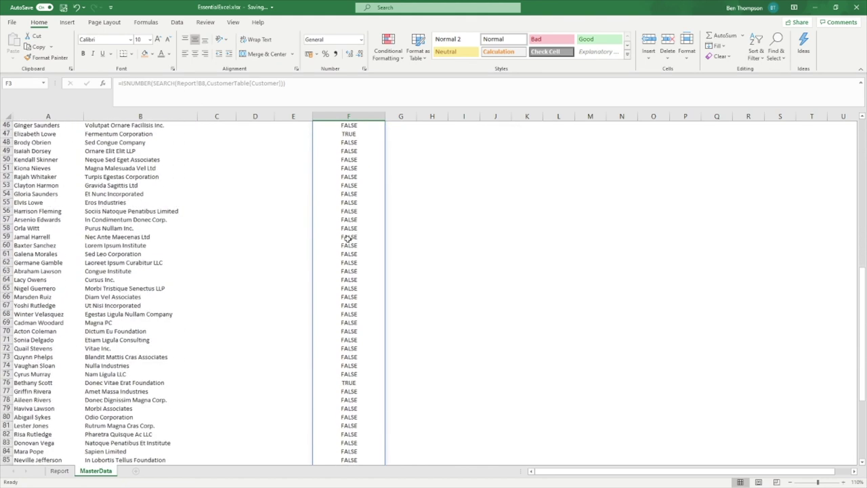
scroll(348, 237, "down", 3)
scroll(348, 237, "up", 20)
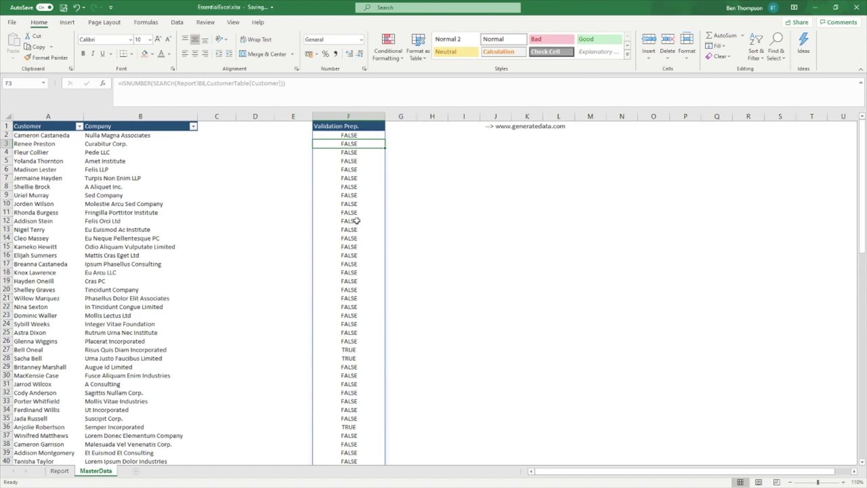
left_click(365, 135)
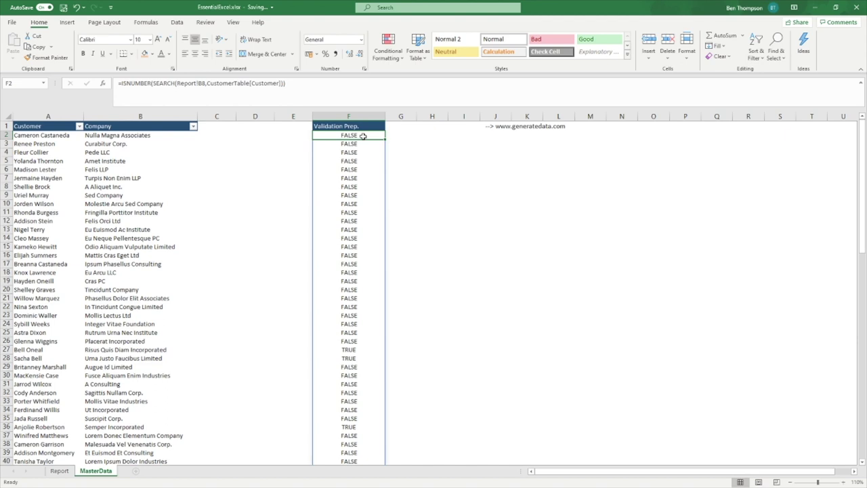
- Wrap F2 as FILTER over CustomerTable[Customer] using the ISNUMBER test, with "not found" fallback
left_click(124, 83)
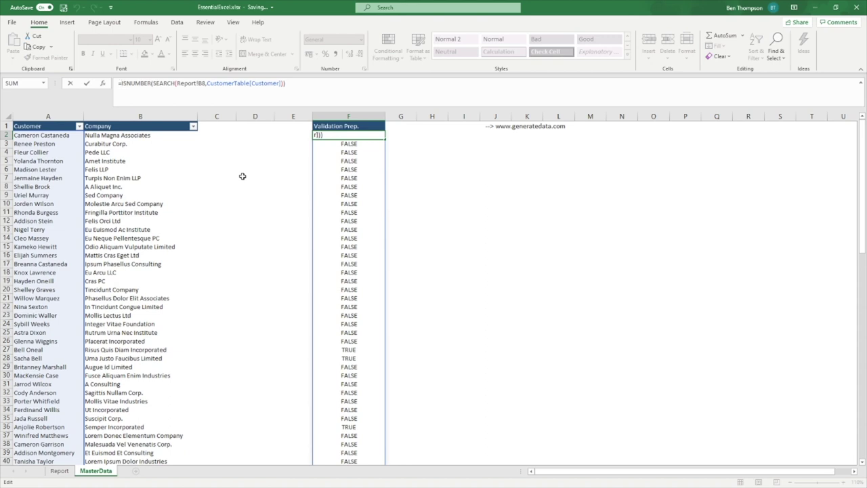
type("FILTER")
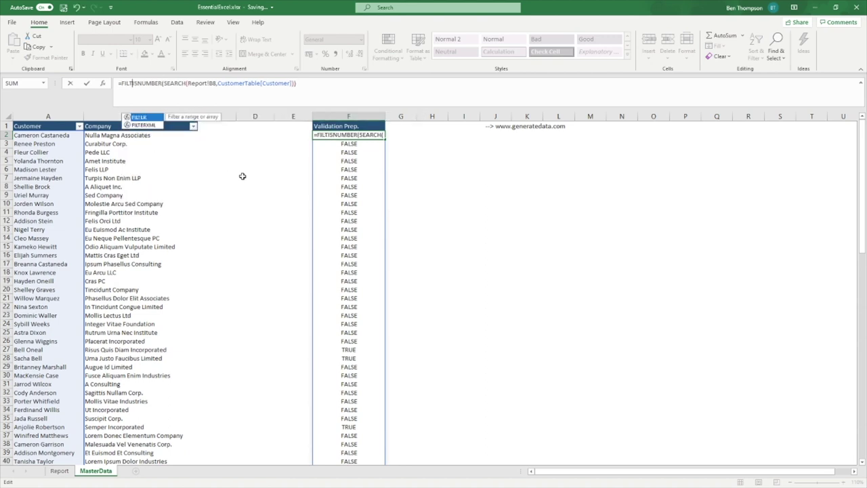
type("(")
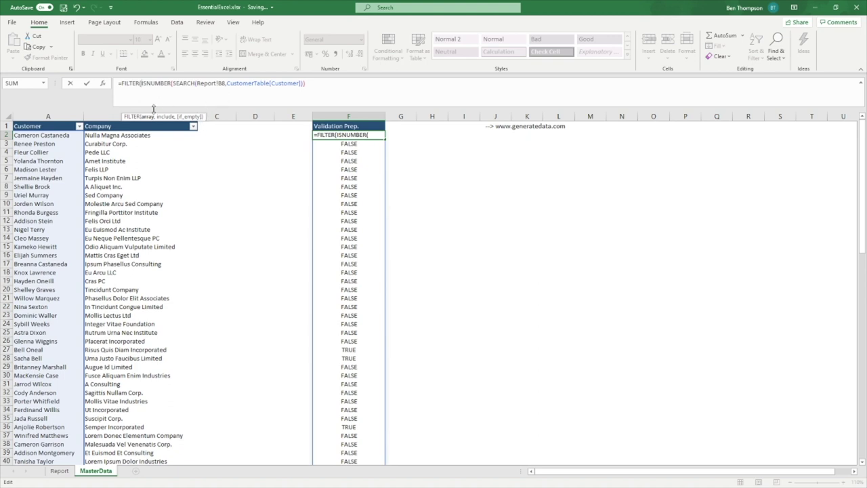
left_click(51, 119)
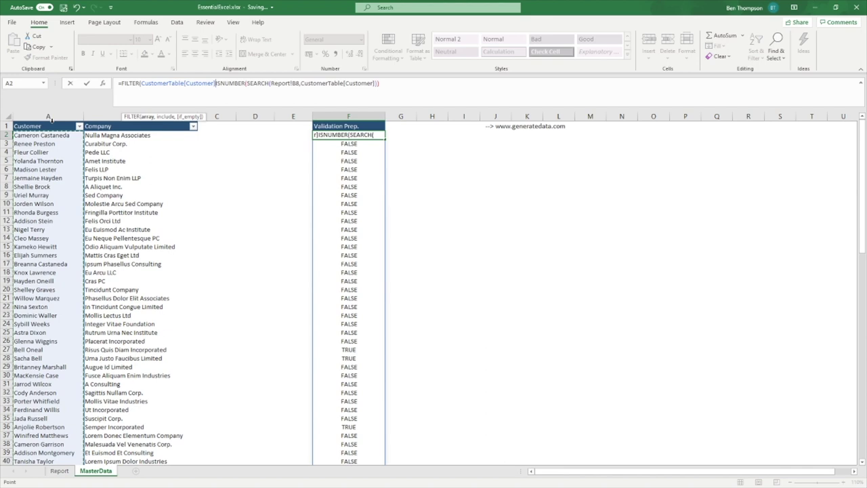
type(",")
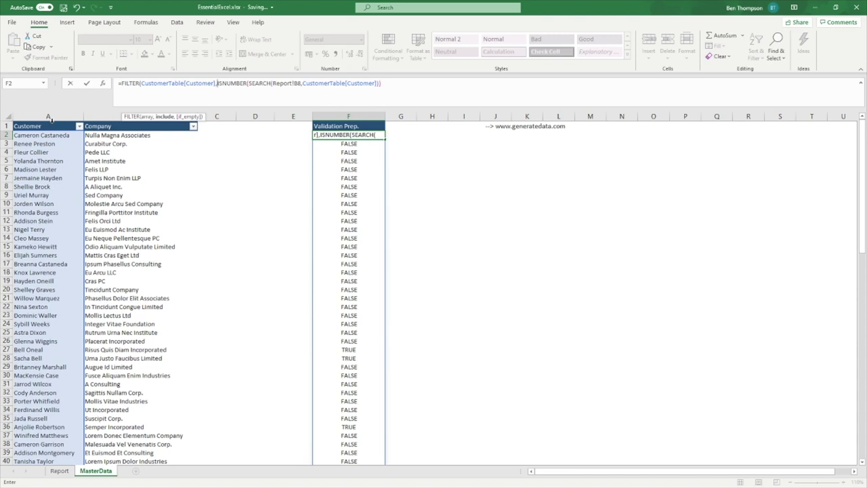
left_click(398, 85)
type(",")
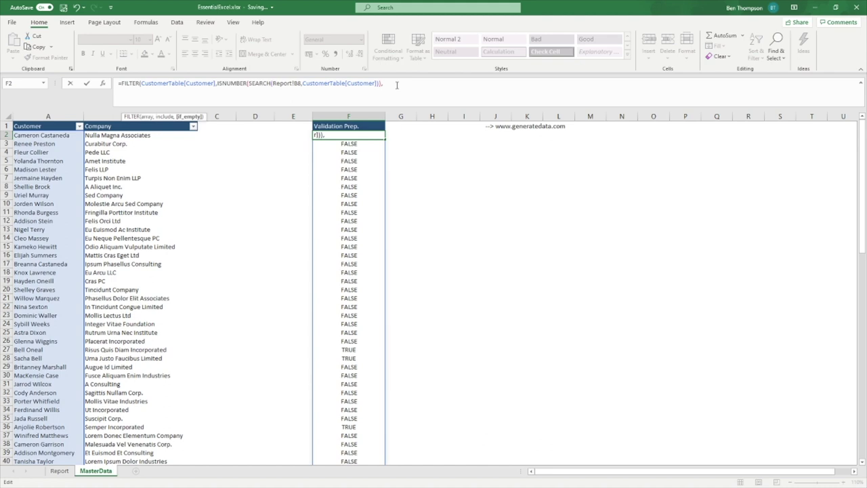
type("\"not found\")")
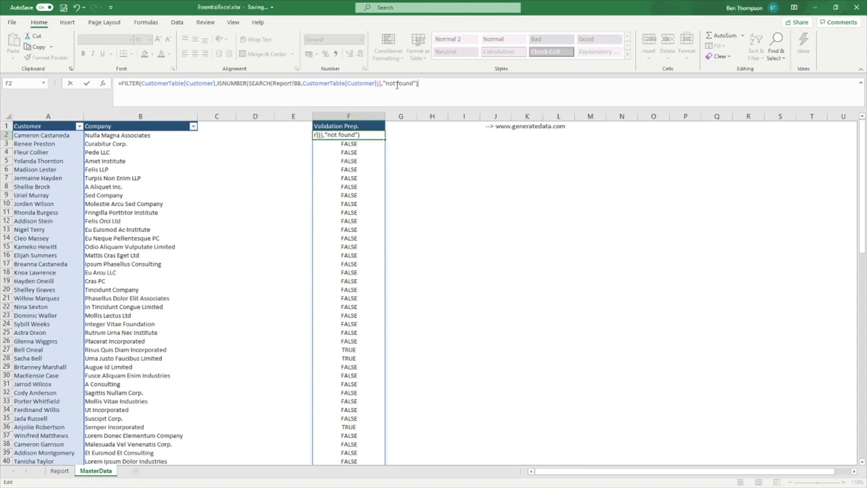
key("Return")
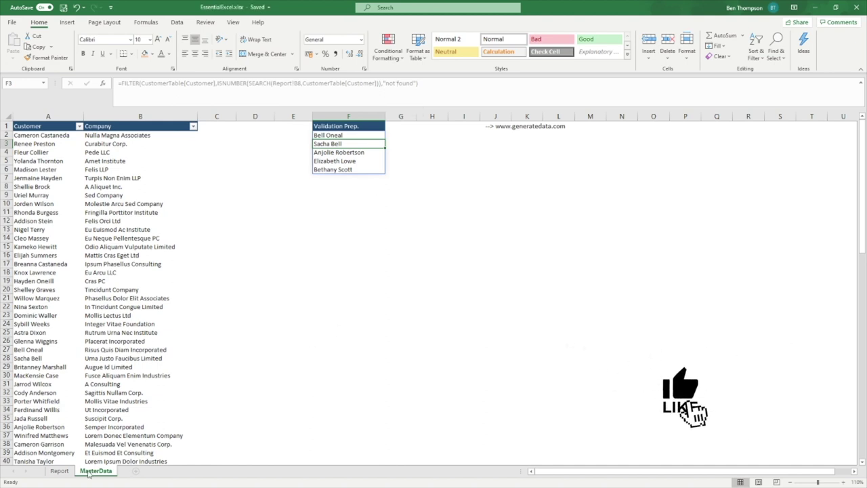
- Enter test text 'S' in Report B8 and check the filtered names on MasterData
left_click(61, 472)
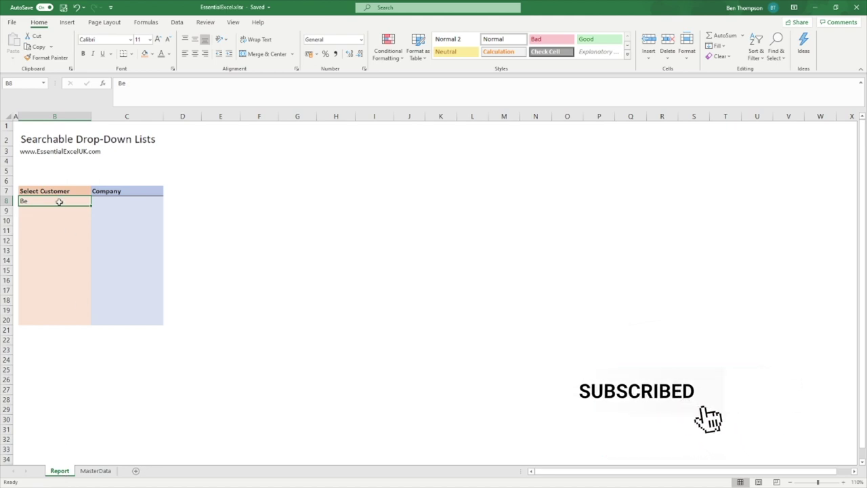
type("S")
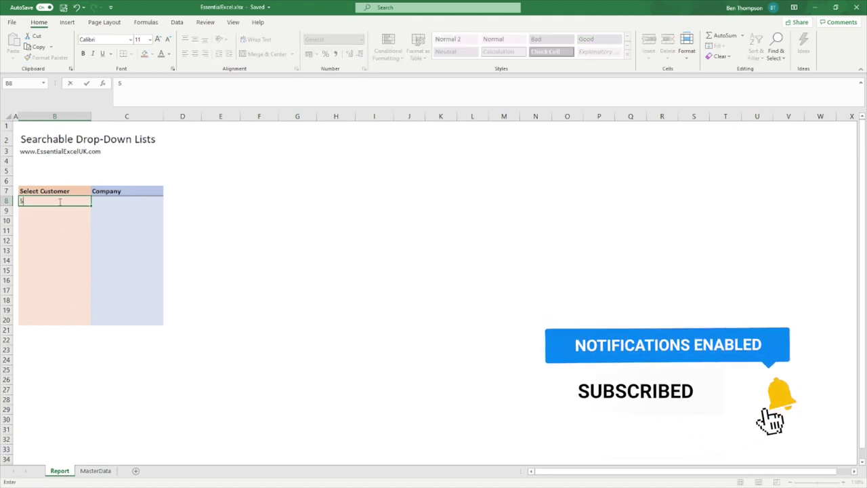
key("Return")
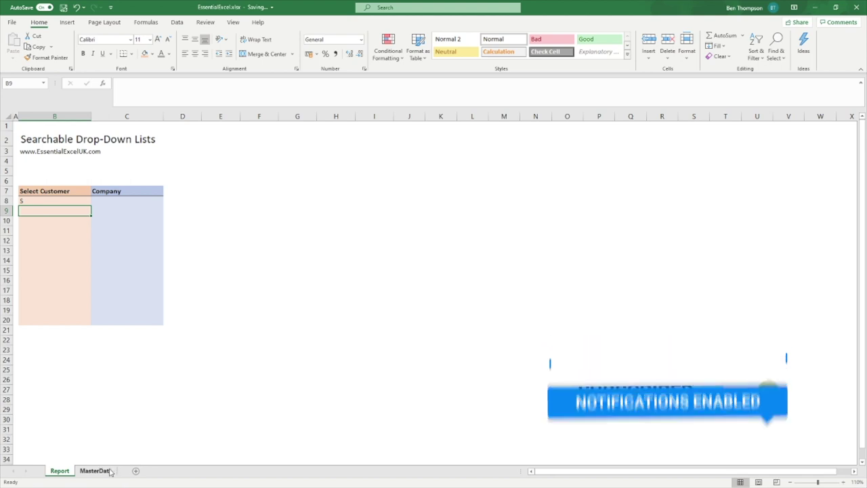
left_click(94, 470)
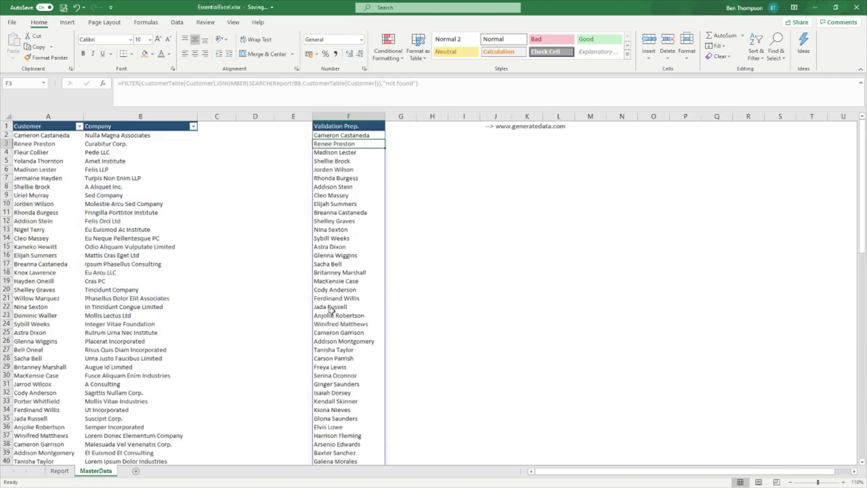
left_click(59, 470)
left_click(60, 198)
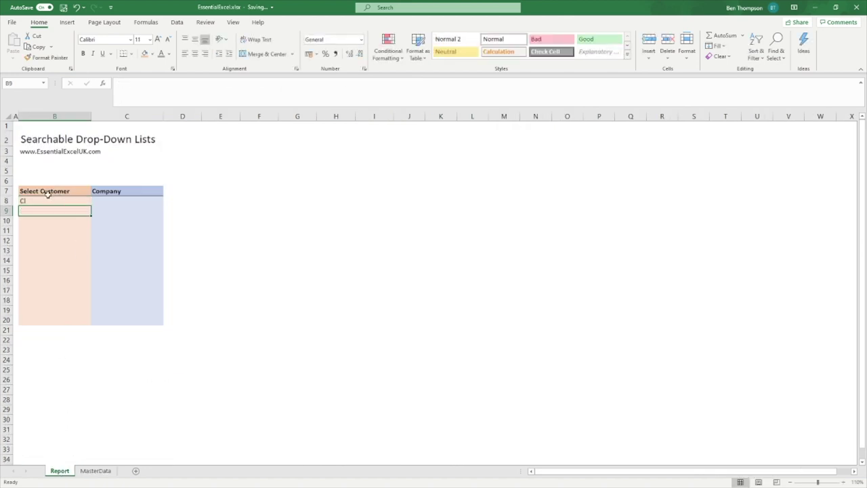
left_click(94, 470)
left_click(341, 278)
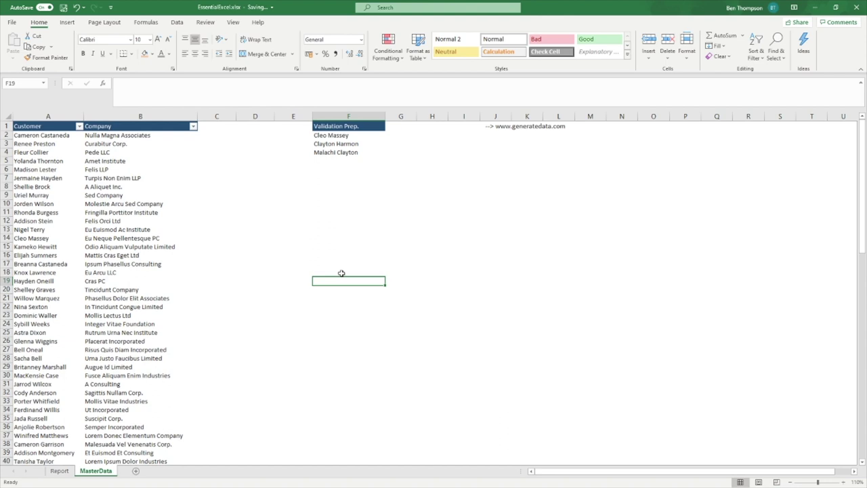
- Clear the test text from Report cell B8
left_click(60, 471)
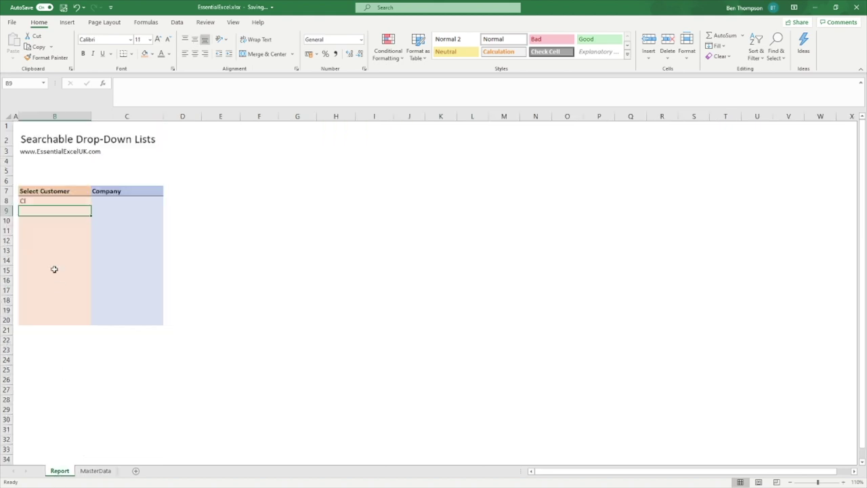
left_click(59, 201)
key("Delete")
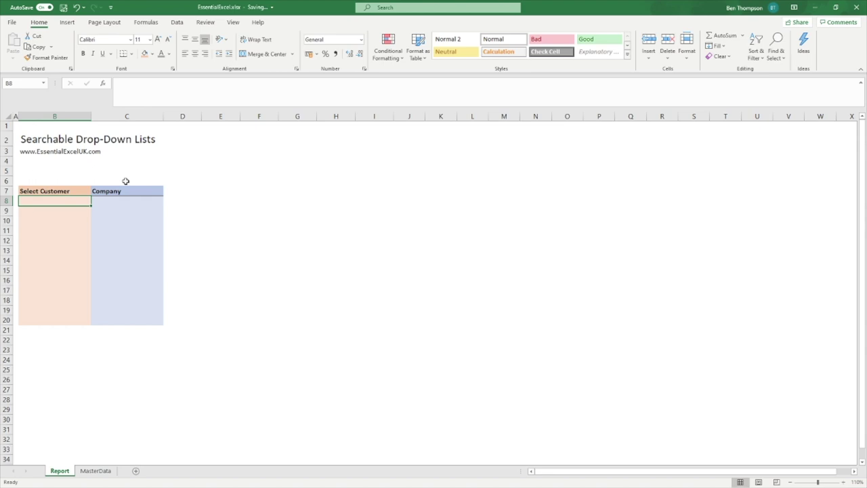
- Give B8 a List data validation with source =MasterData!$F$2#
left_click(177, 23)
left_click(525, 62)
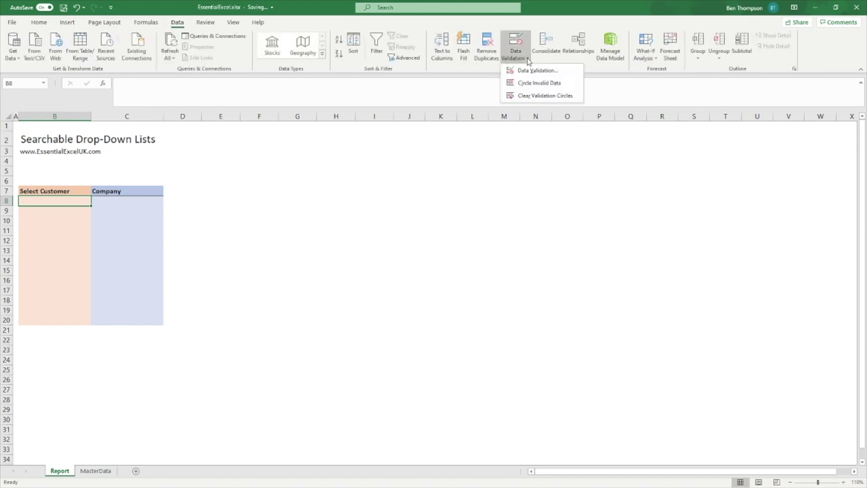
left_click(522, 71)
left_click(246, 252)
left_click(241, 280)
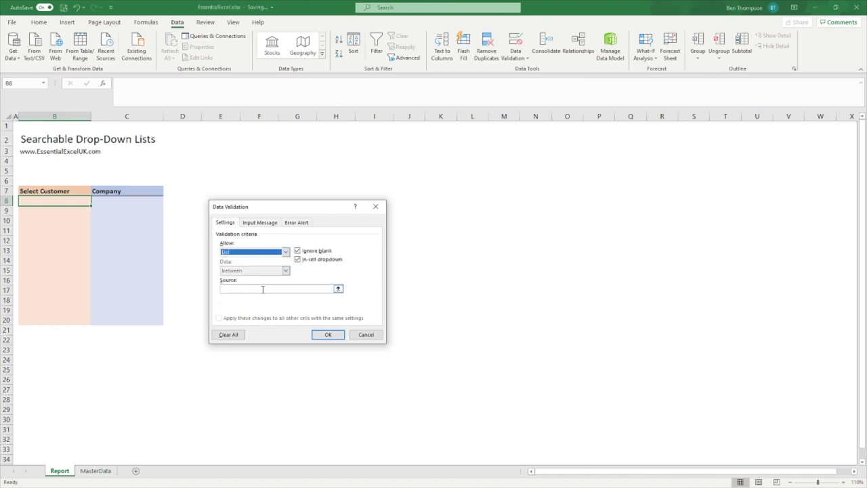
left_click(266, 289)
left_click(338, 288)
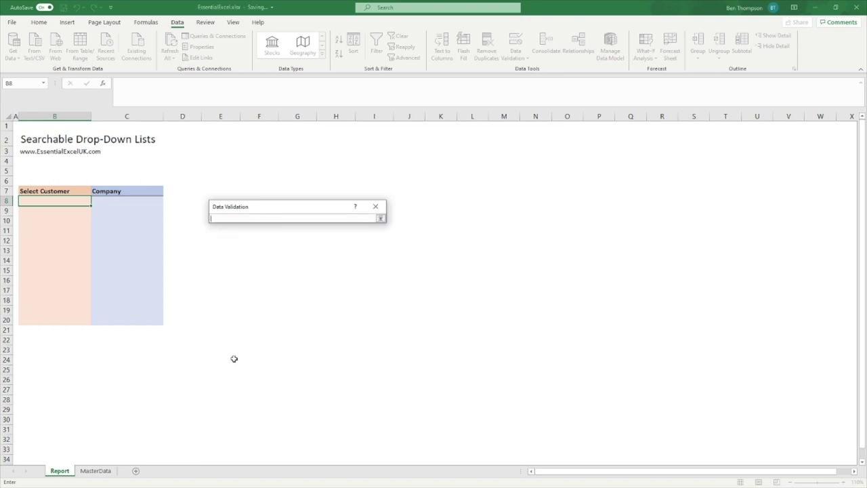
left_click(97, 470)
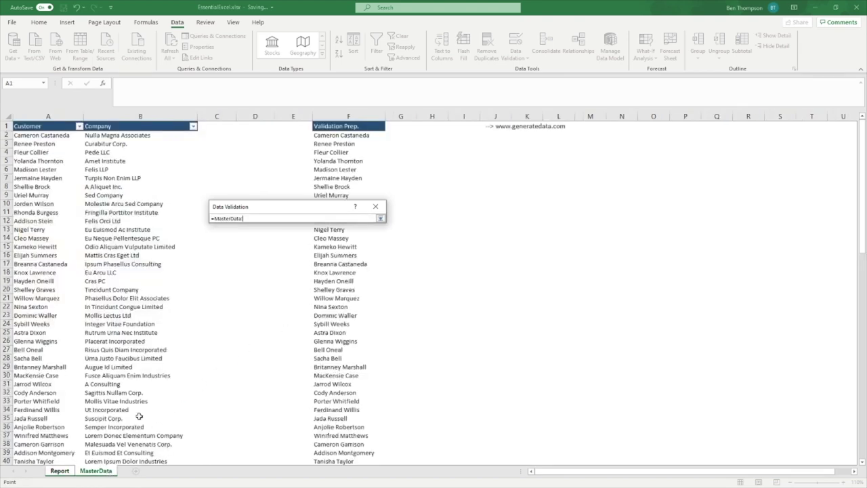
left_click(345, 135)
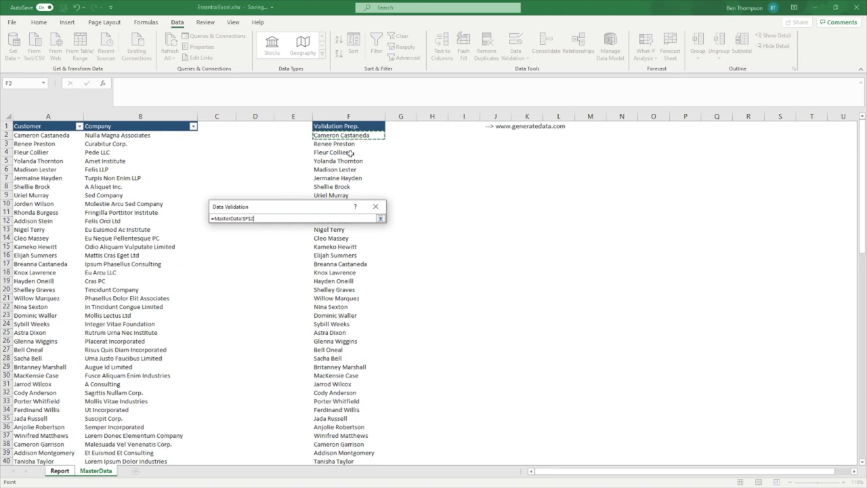
left_click(380, 219)
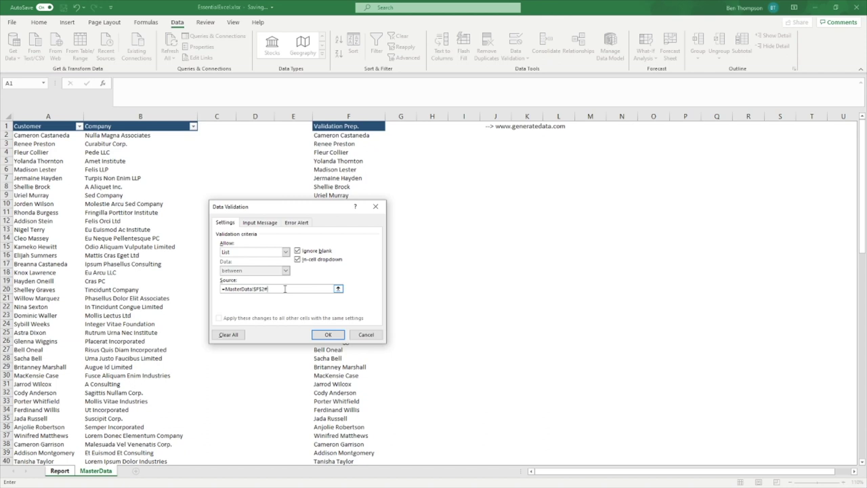
left_click(318, 333)
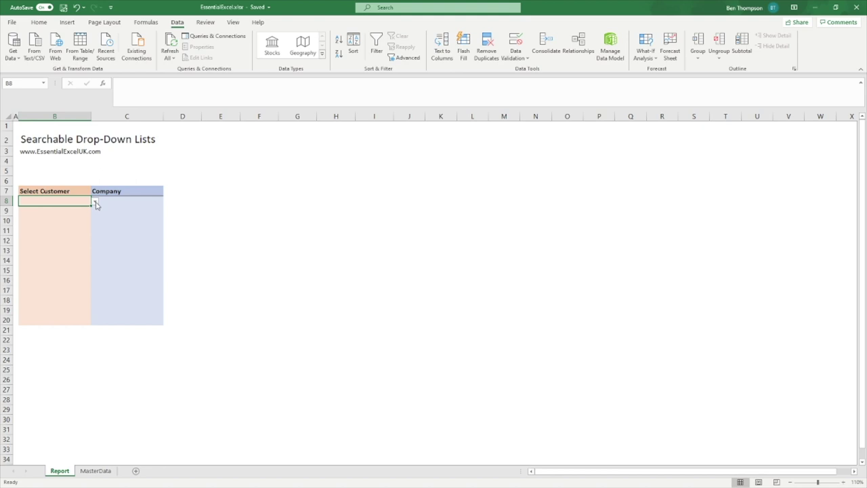
- Check B8's customer drop-down, then enter 'Cl' to trigger the validation error
left_click(96, 203)
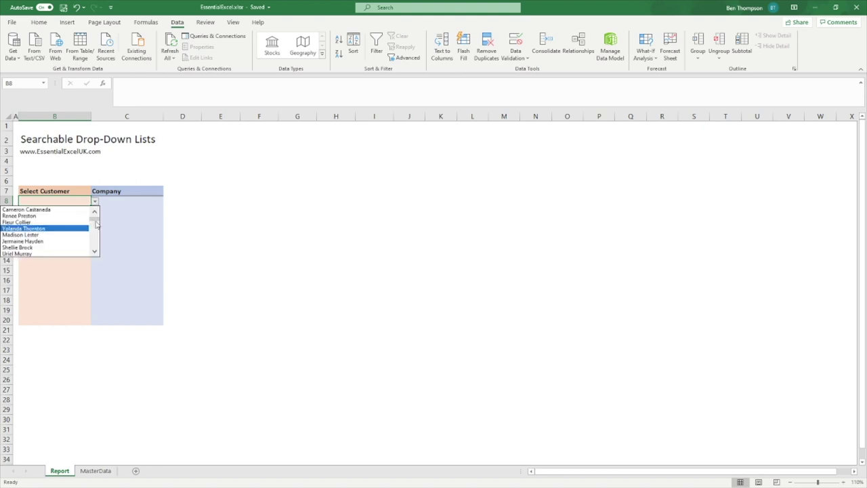
left_click(128, 220)
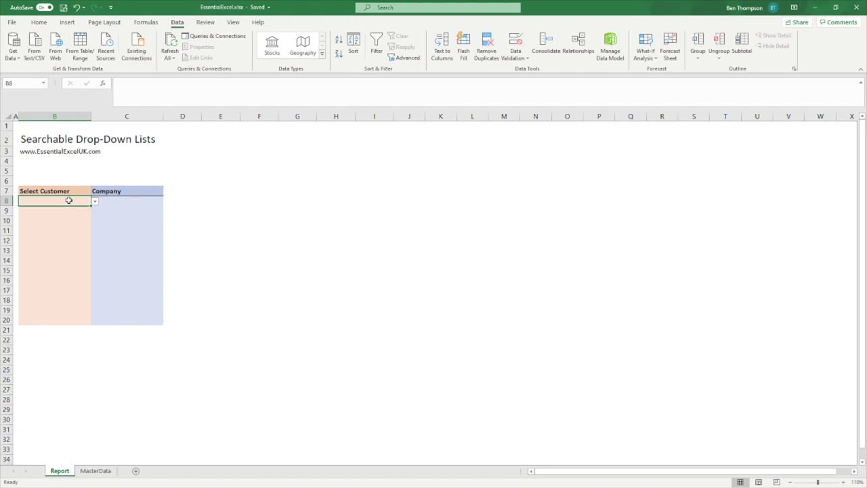
type("Cl")
key("Return")
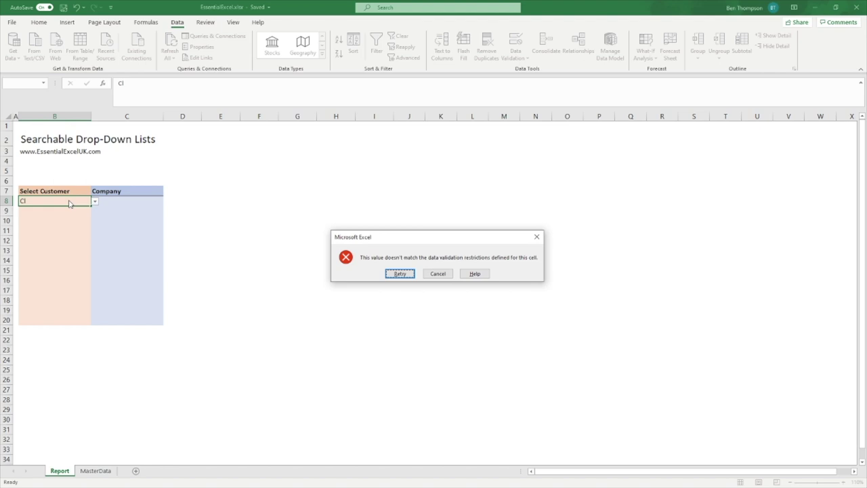
- Dismiss the error and turn off B8's 'Show error alert after invalid data is entered' option
left_click(437, 275)
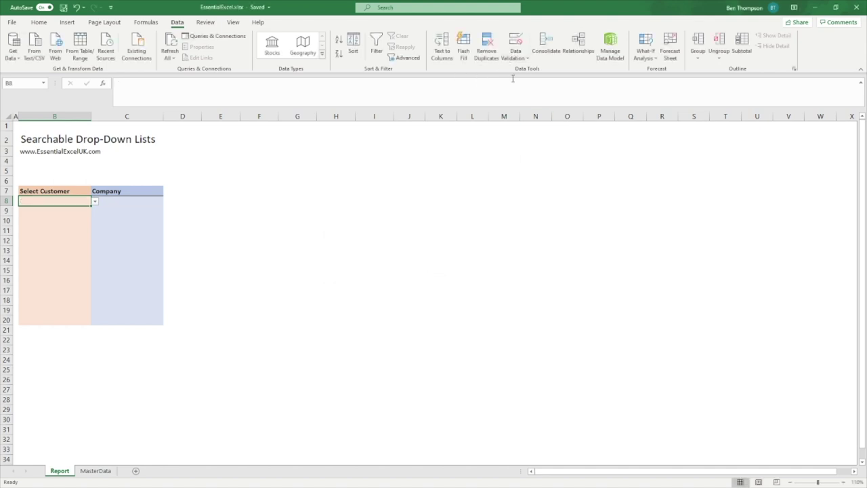
left_click(526, 59)
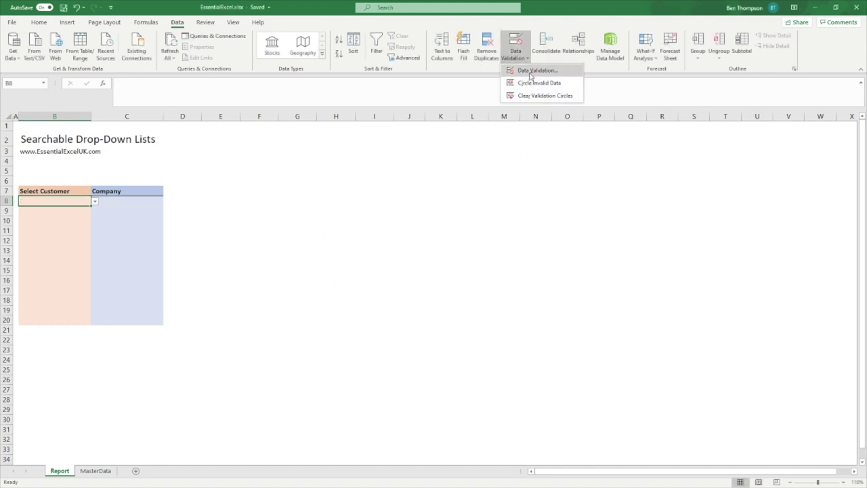
left_click(536, 71)
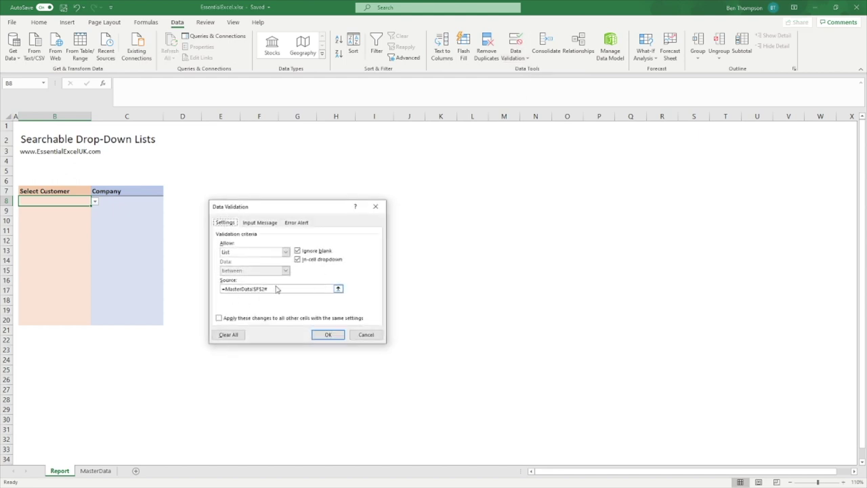
left_click(298, 224)
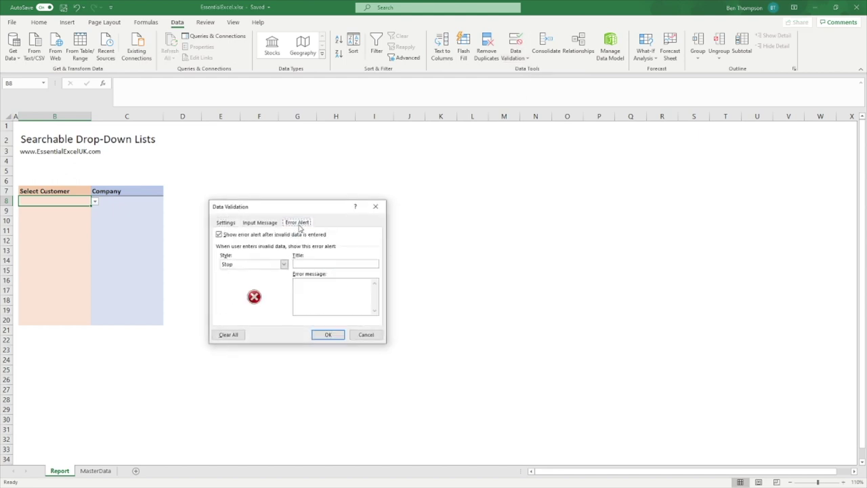
left_click(219, 235)
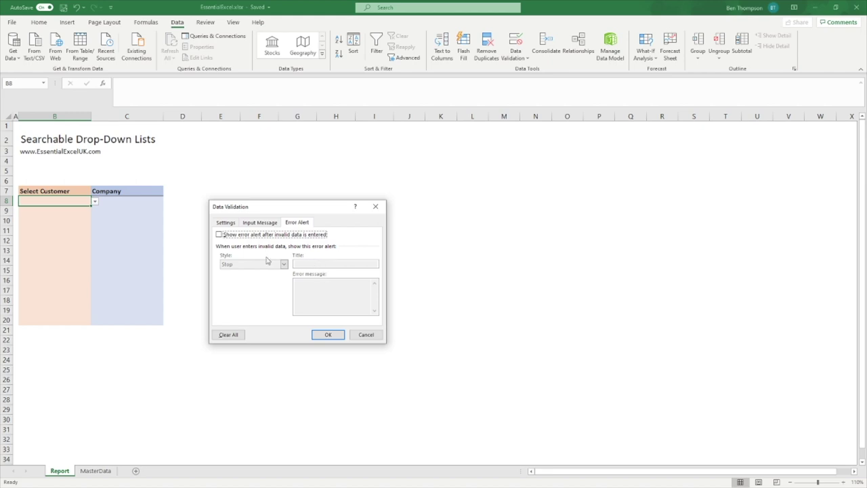
left_click(326, 334)
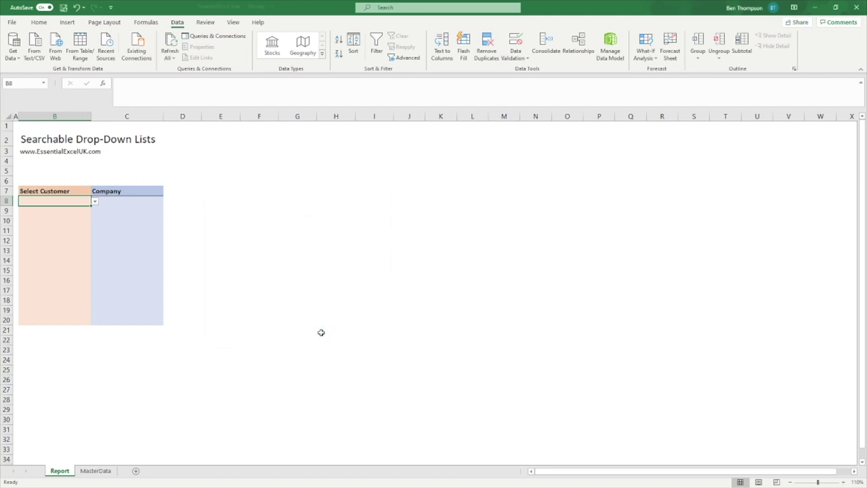
- Type 'Cl' in B8 and view the drop-down's matching customers
left_click(95, 202)
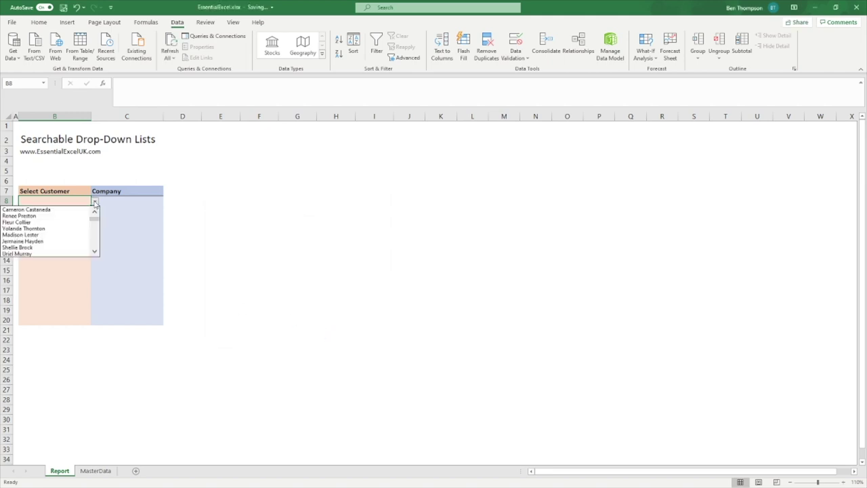
left_click_drag(95, 218, 95, 252)
key("Escape")
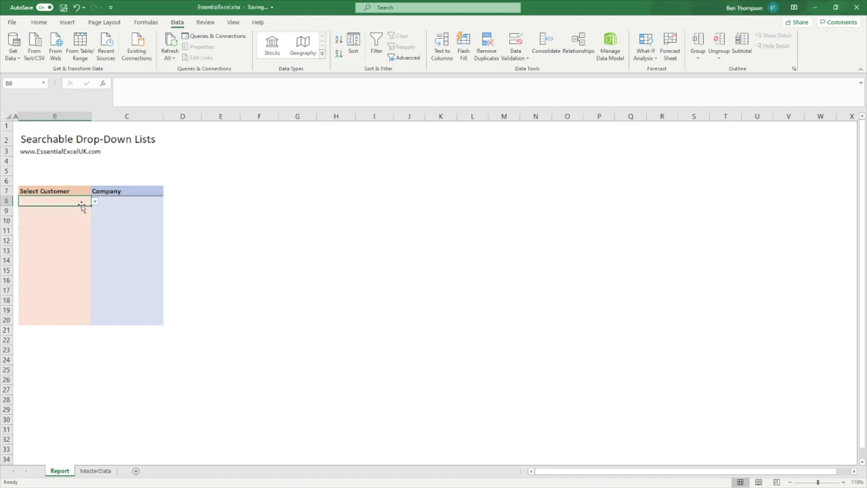
type("Cl")
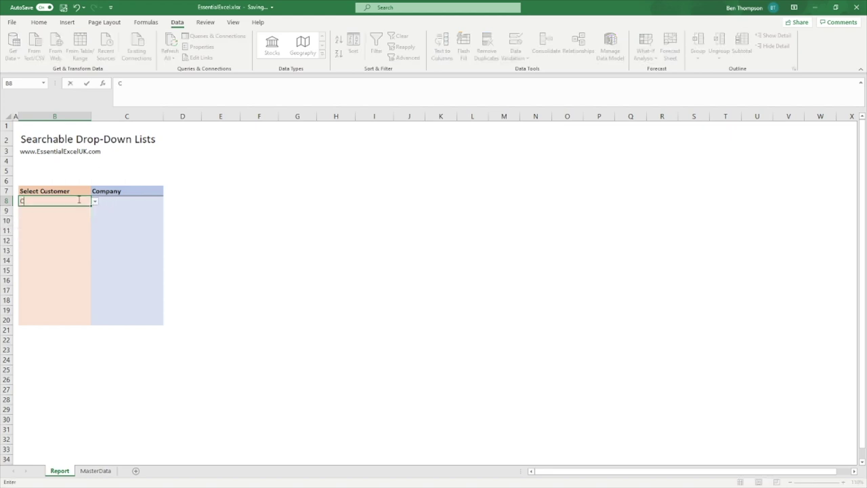
left_click(94, 202)
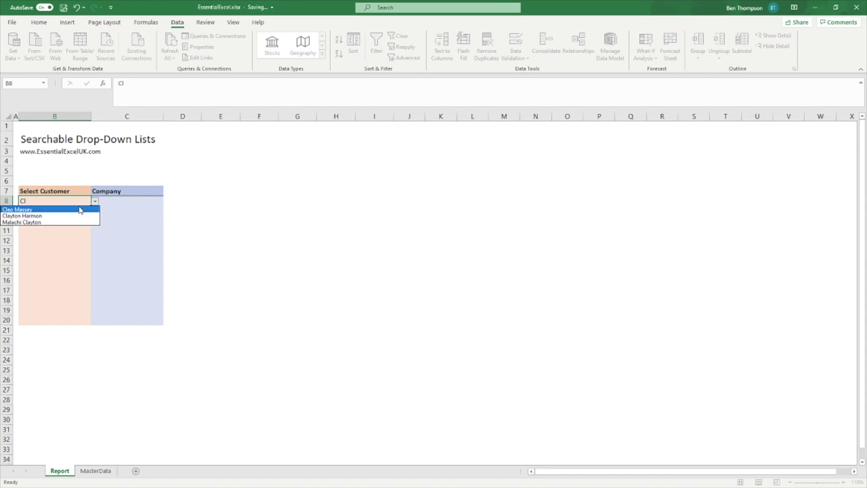
left_click(80, 199)
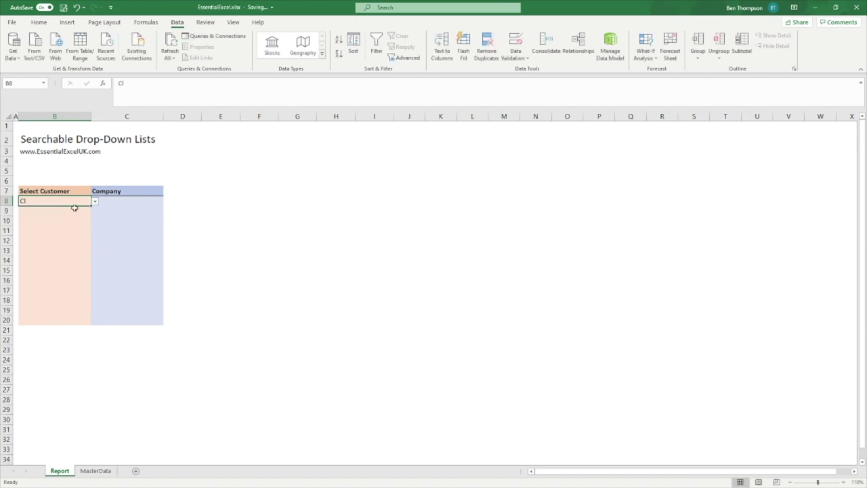
- Enter 'Be' in B8, view its filtered customer list, then select down to B16
type("Be")
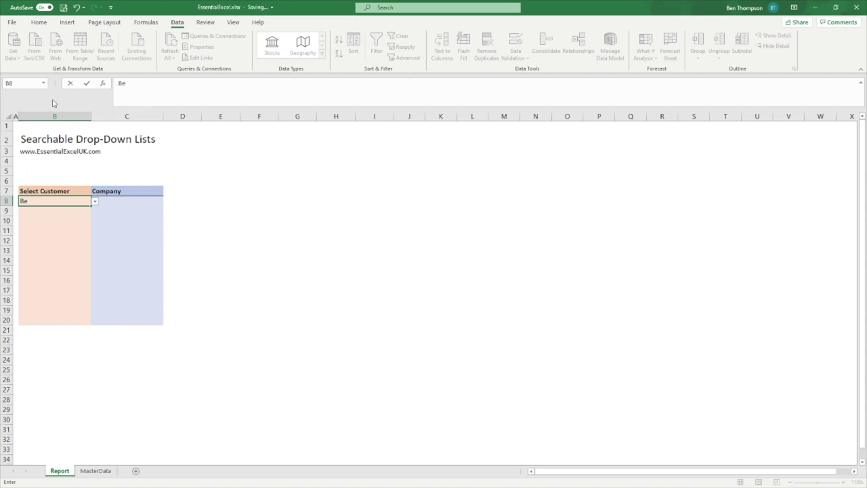
left_click(96, 202)
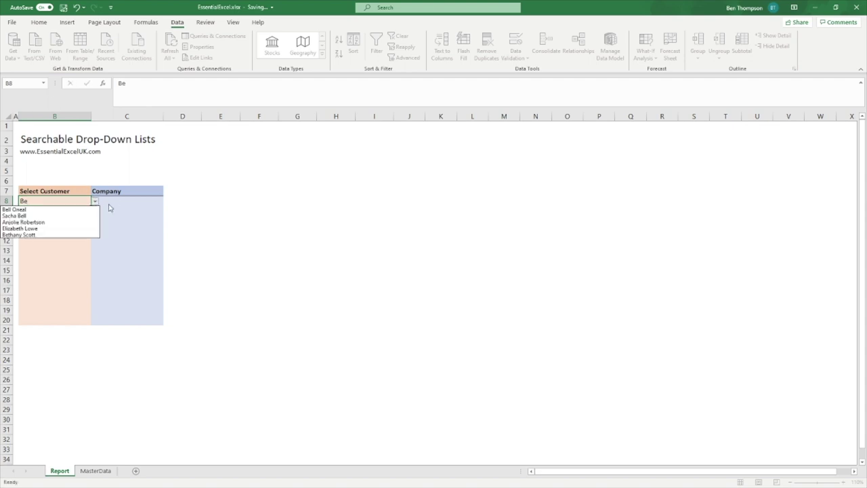
left_click(107, 202)
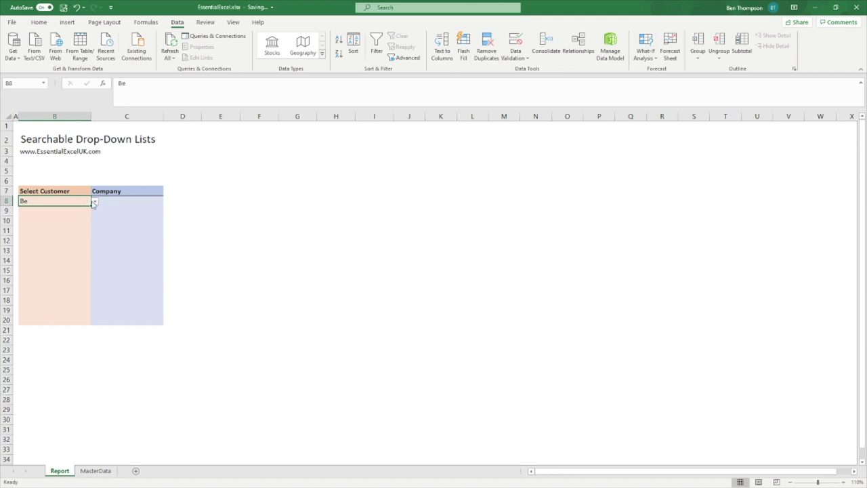
left_click(94, 202)
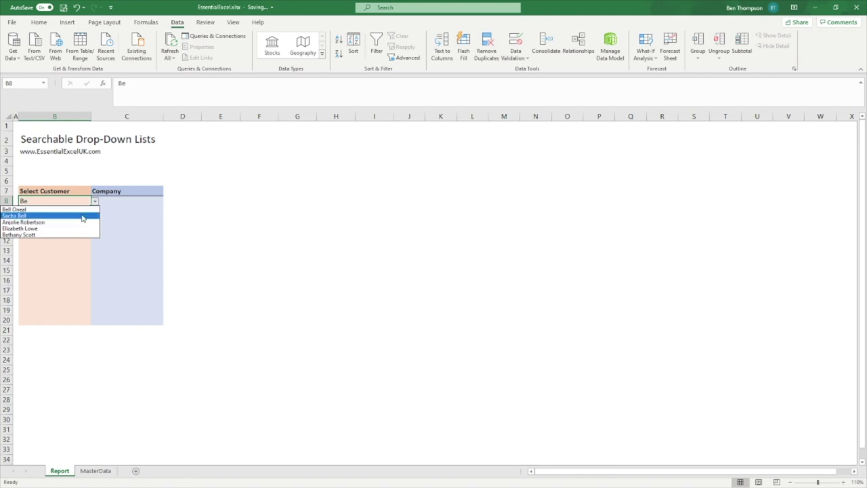
left_click(81, 198)
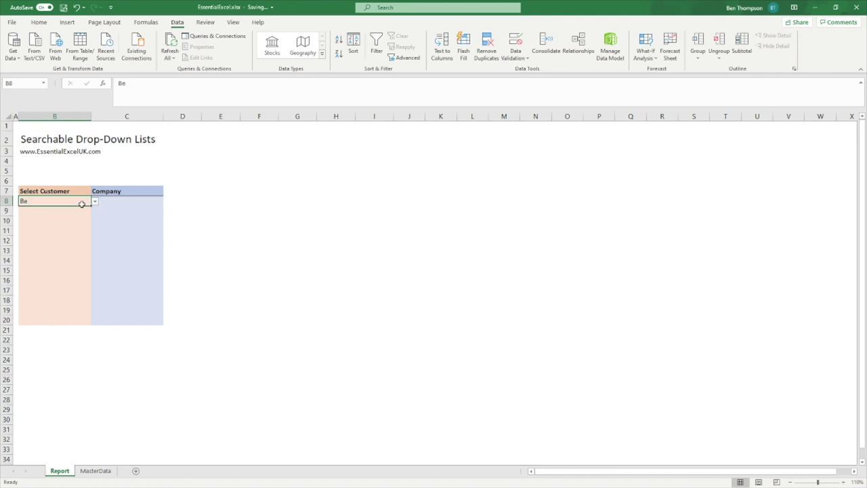
left_click(76, 208)
left_click(71, 221)
left_click(69, 232)
left_click(61, 280)
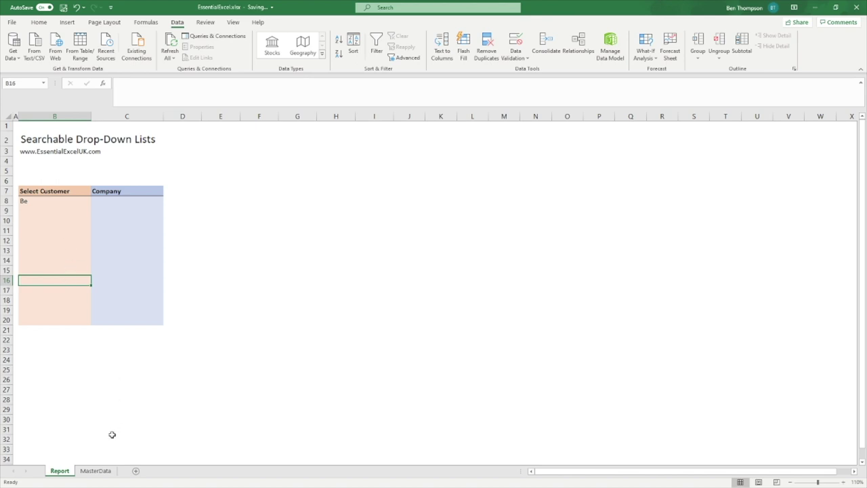
left_click(95, 472)
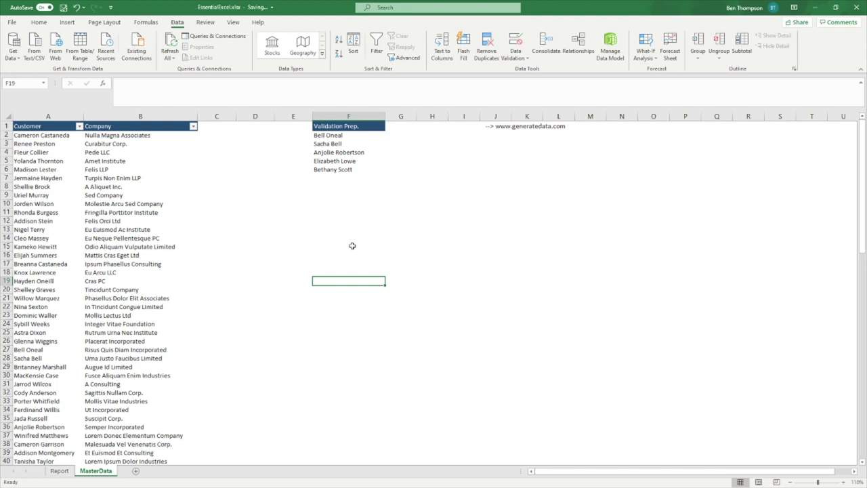
left_click(338, 135)
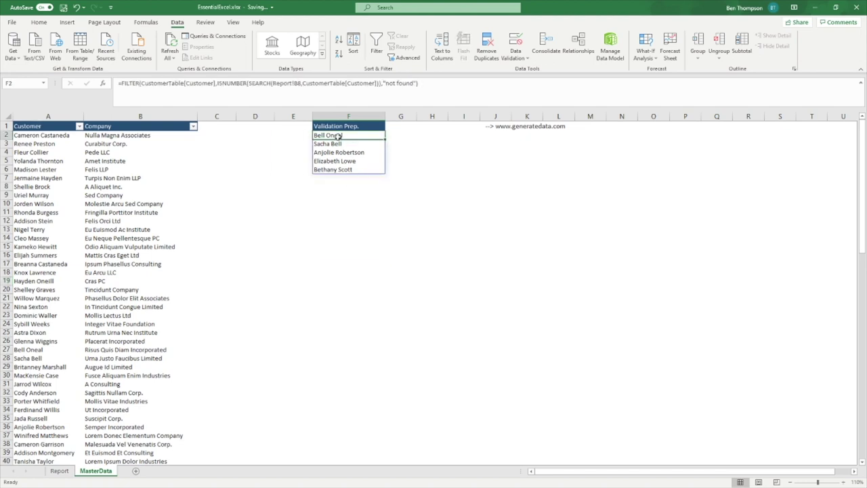
left_click_drag(338, 135, 337, 168)
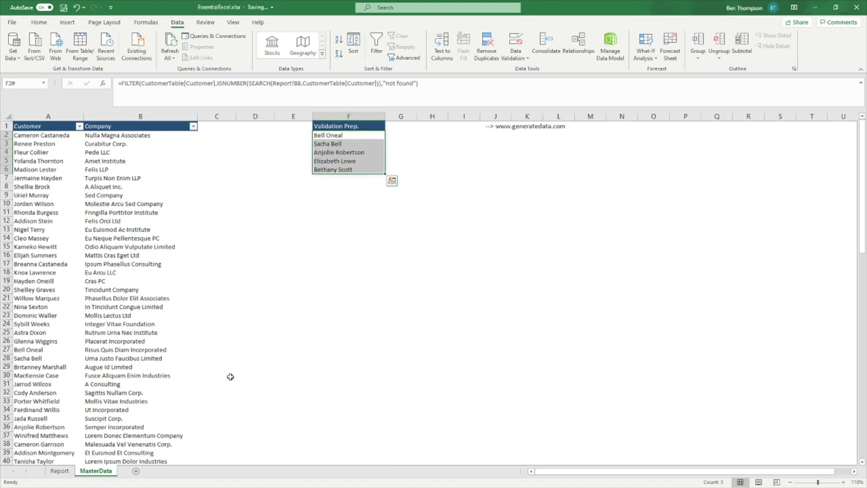
left_click(67, 472)
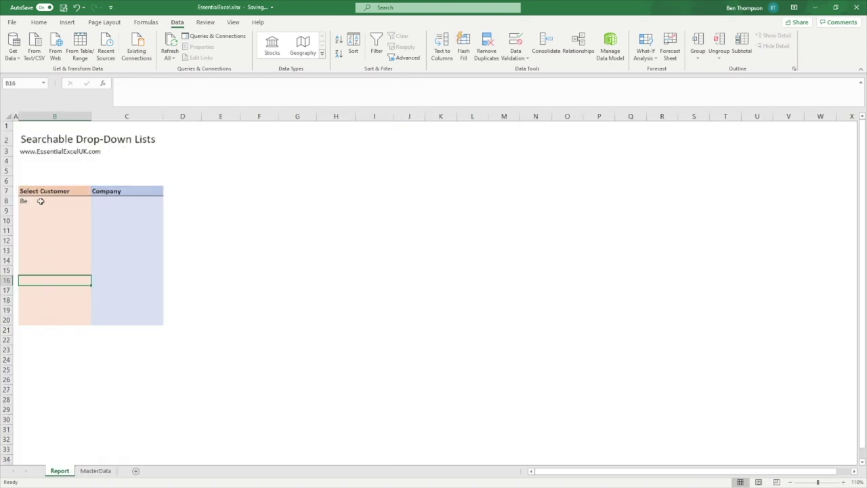
- Select Report range B8:B20, then view the MasterData sheet's filtered Validation Prep. list
left_click_drag(40, 201, 20, 321)
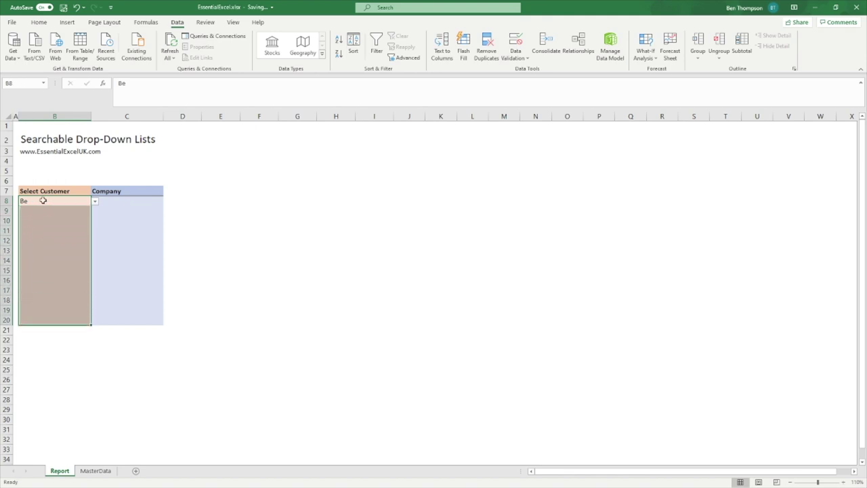
left_click(42, 203)
left_click_drag(42, 211, 43, 319)
left_click(95, 471)
left_click(333, 193)
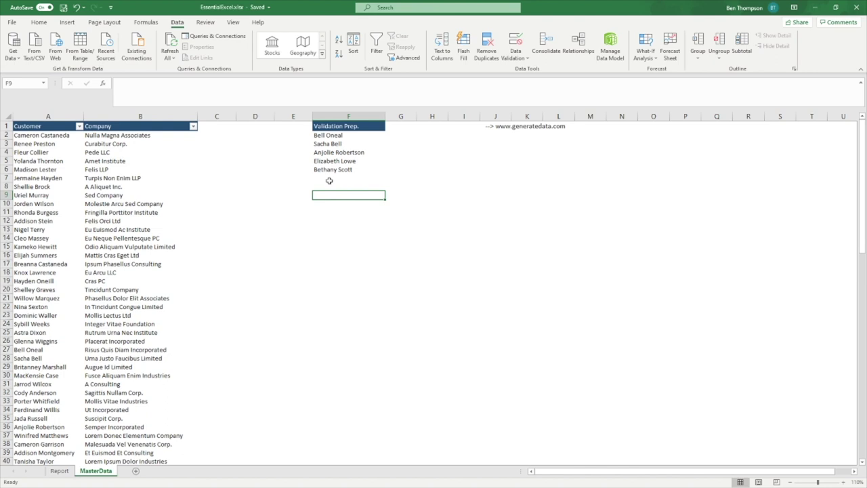
- Select MasterData cell F2 and start editing its FILTER formula in the formula bar
left_click(343, 136)
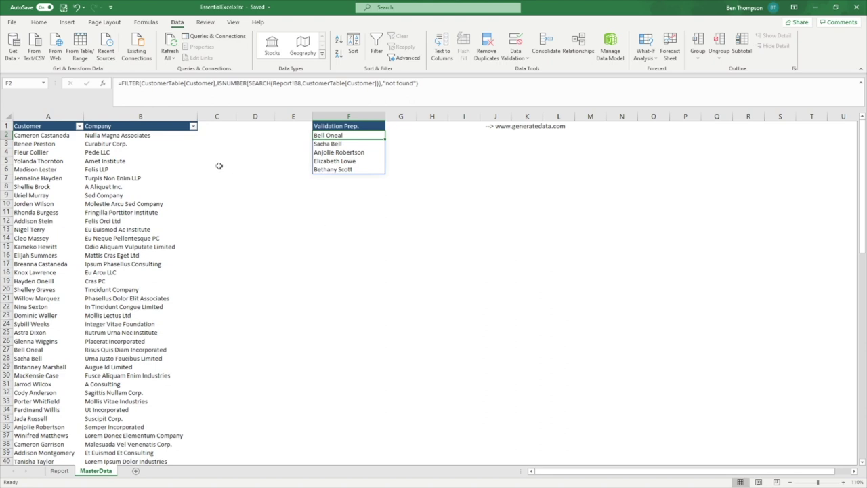
left_click(120, 83)
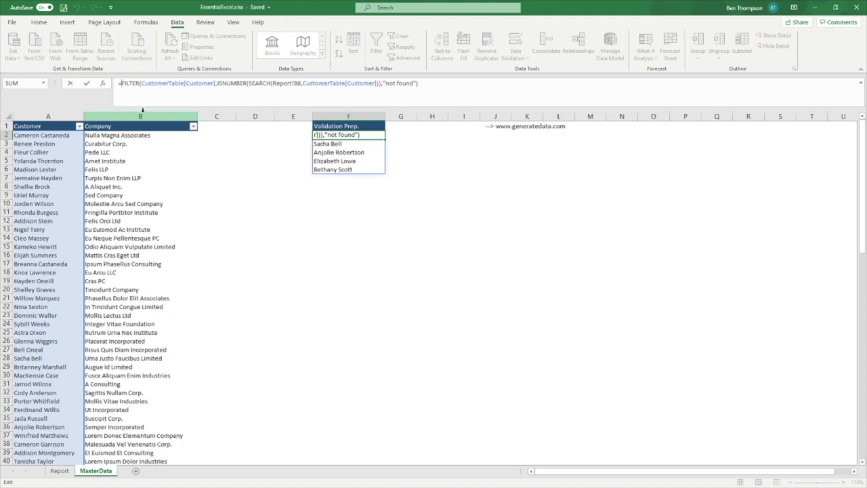
- Wrap F2's FILTER formula in TRANSPOSE so the matches spill across row 2
key("Home")
type("TRANS")
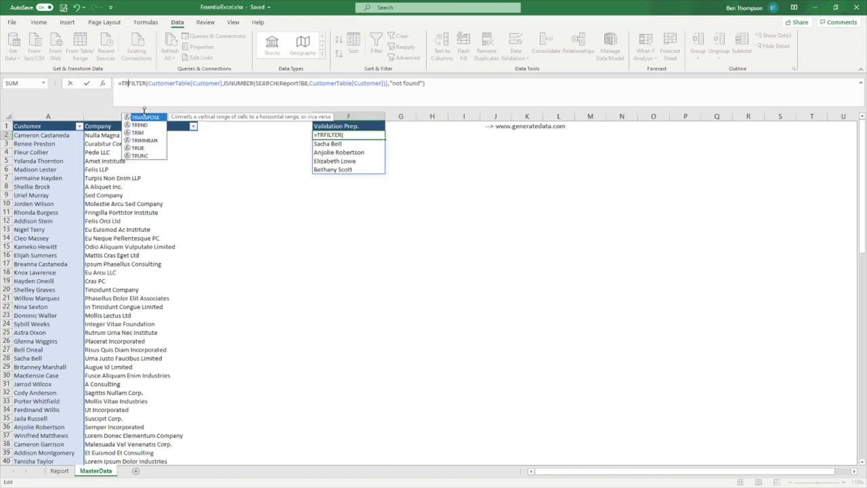
type("POSE")
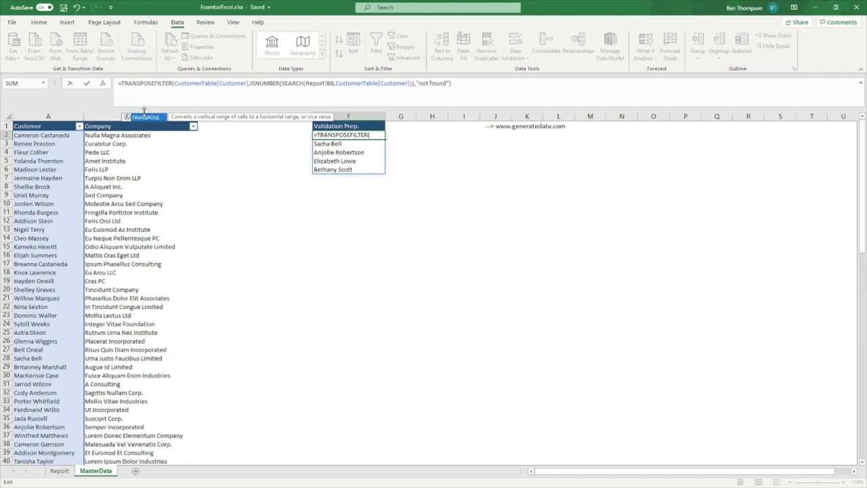
type("(")
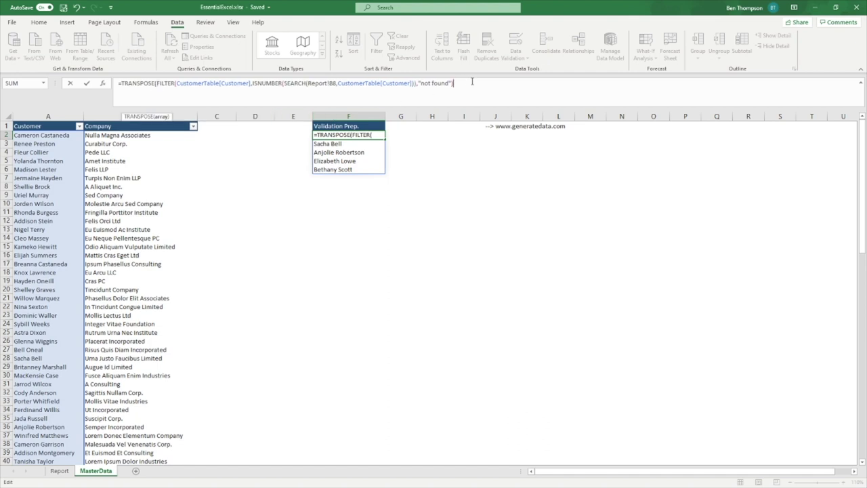
type(")")
key("Return")
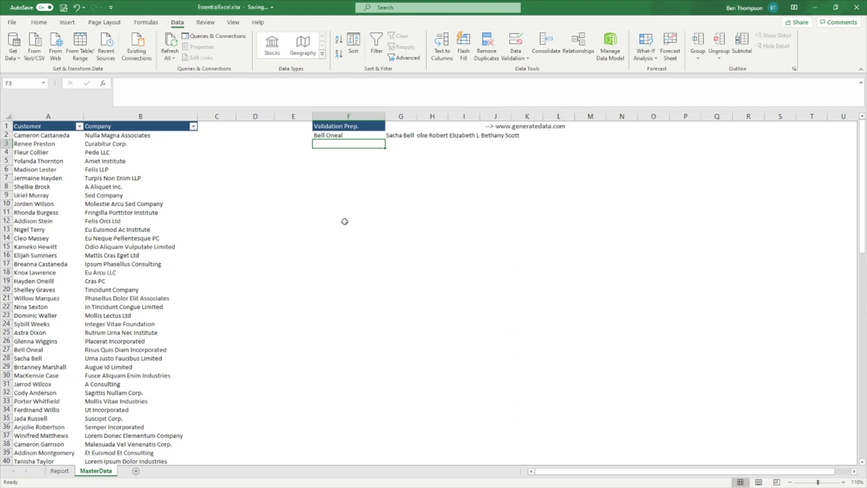
- Insert SORT inside TRANSPOSE so the spilled customer names are alphabetical
left_click_drag(325, 136, 520, 142)
left_click(461, 162)
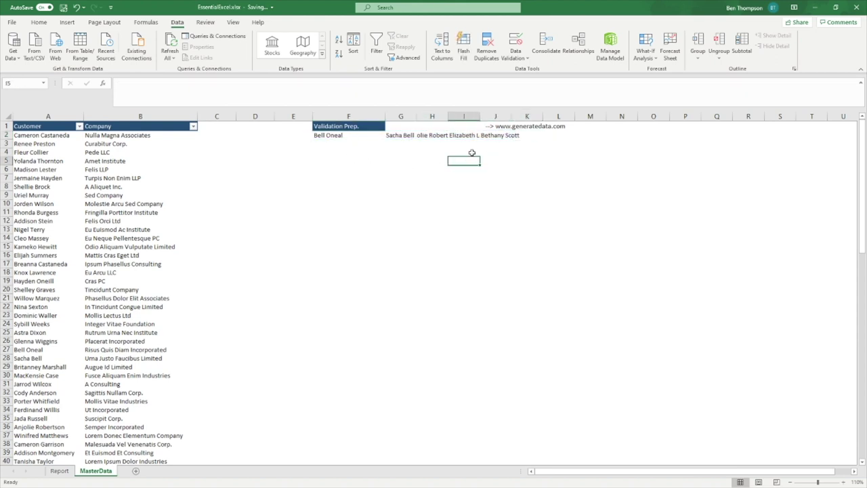
left_click(349, 135)
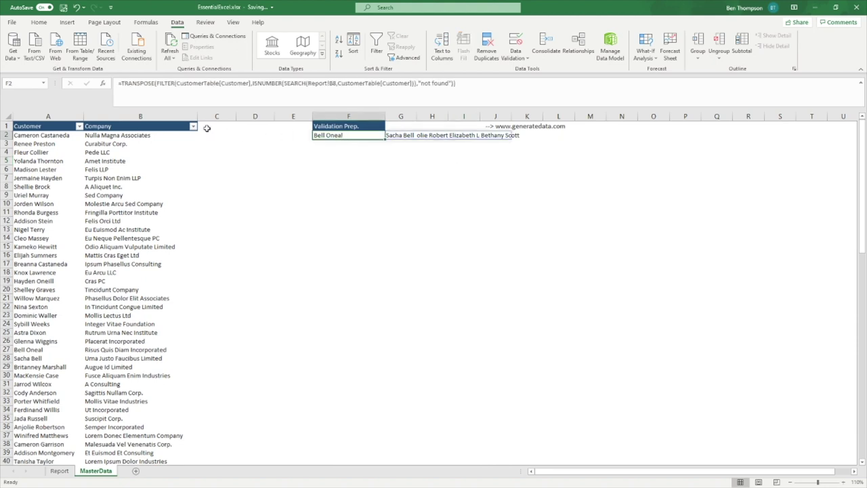
left_click(157, 83)
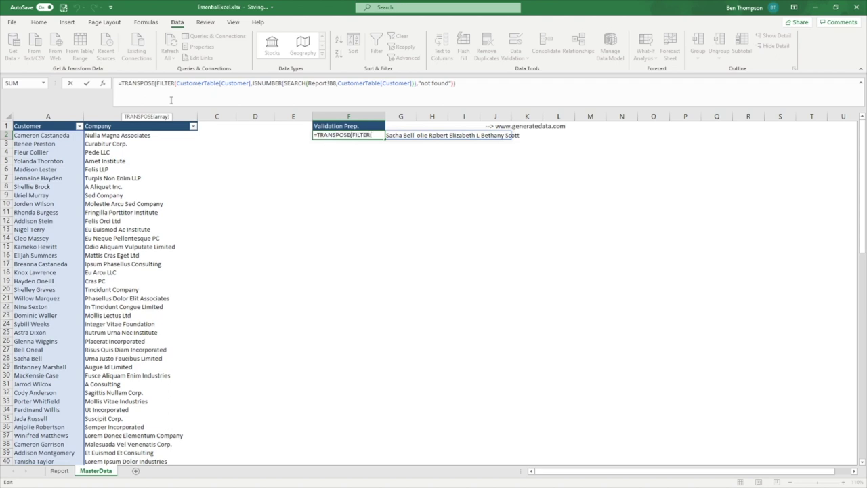
type("SORT(")
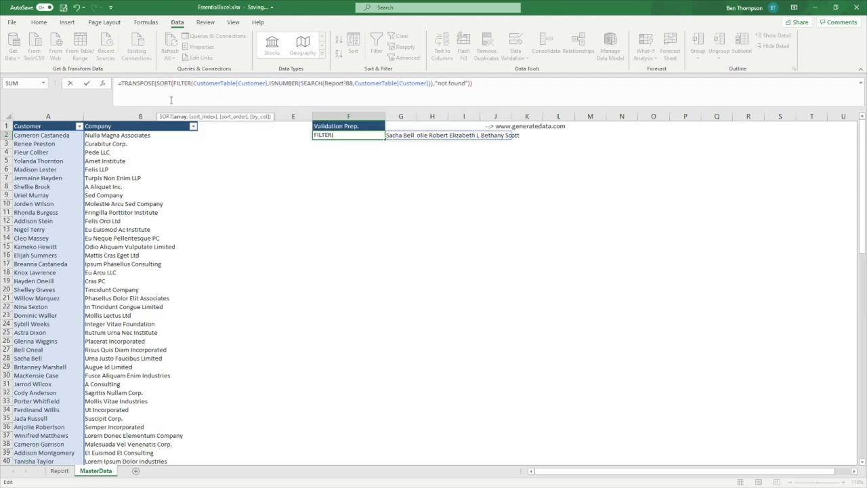
left_click(527, 88)
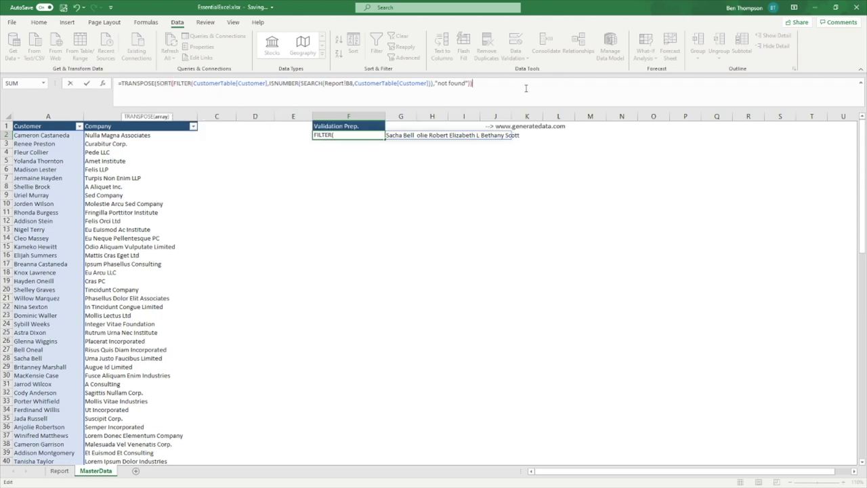
key("Return")
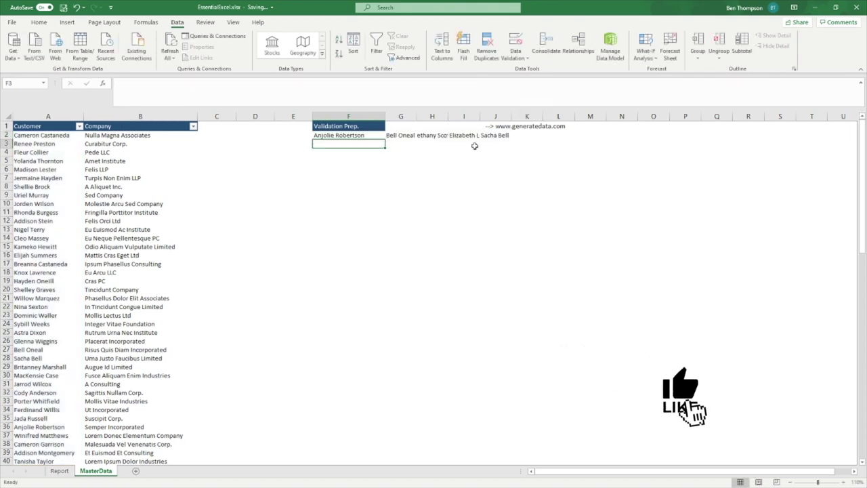
- AutoFit columns G:J to show the five spilled names in full, then inspect F2's formula
left_click_drag(407, 117, 515, 117)
double_click(496, 117)
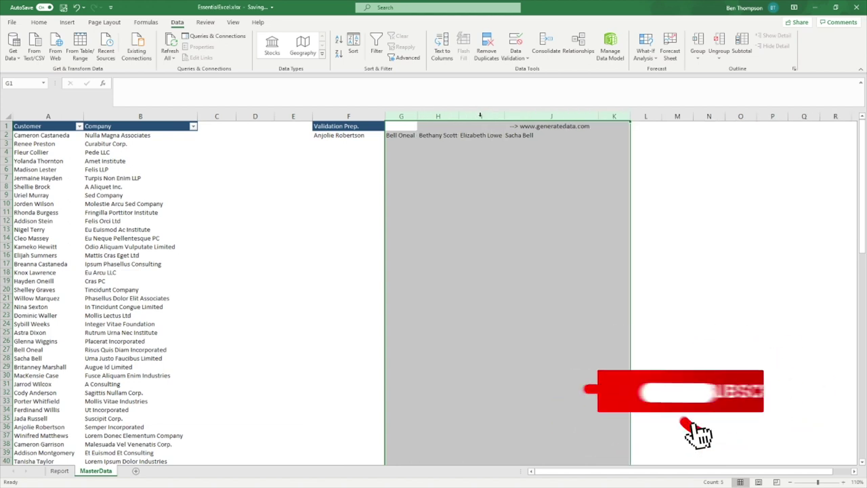
left_click(485, 178)
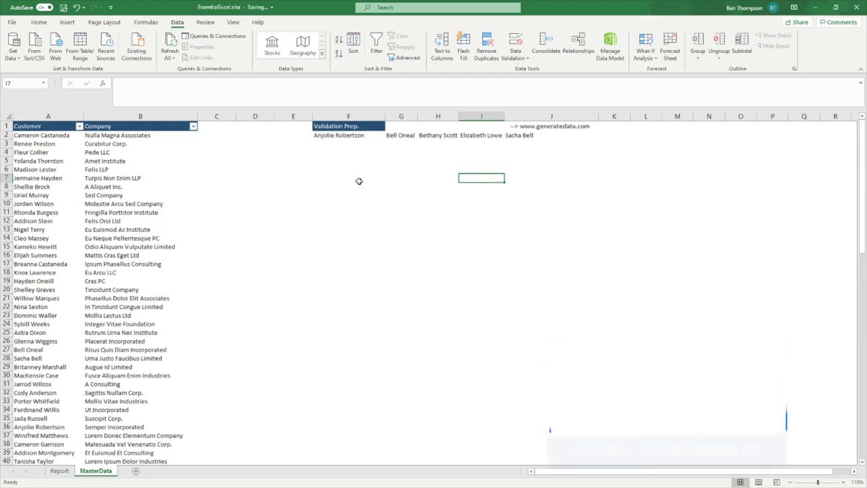
left_click(335, 136)
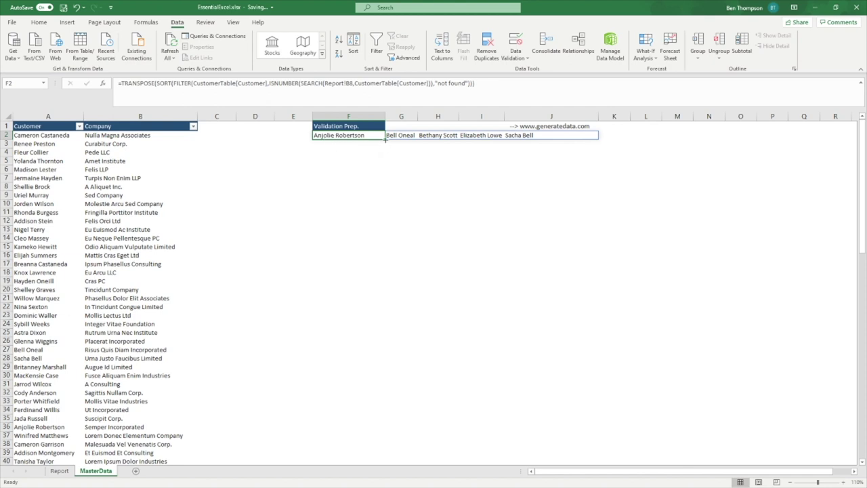
- Fill the F2 search formula down column F to F18
left_click_drag(385, 139, 384, 276)
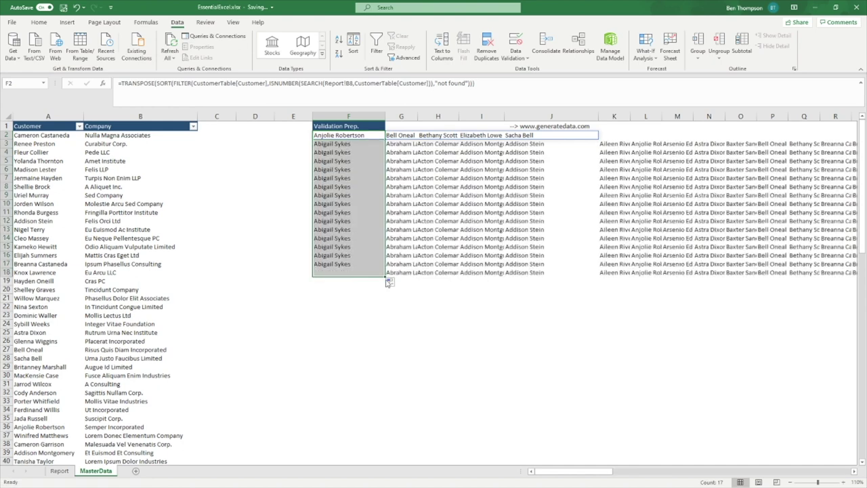
left_click(349, 135)
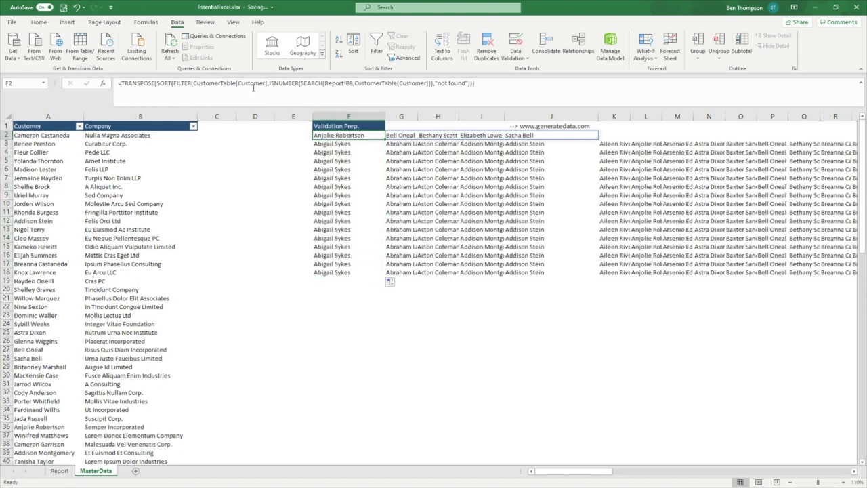
left_click(60, 471)
- Delete the extra formulas in F15:F18, keeping F2:F14, and return to Report
left_click(95, 471)
left_click(333, 272)
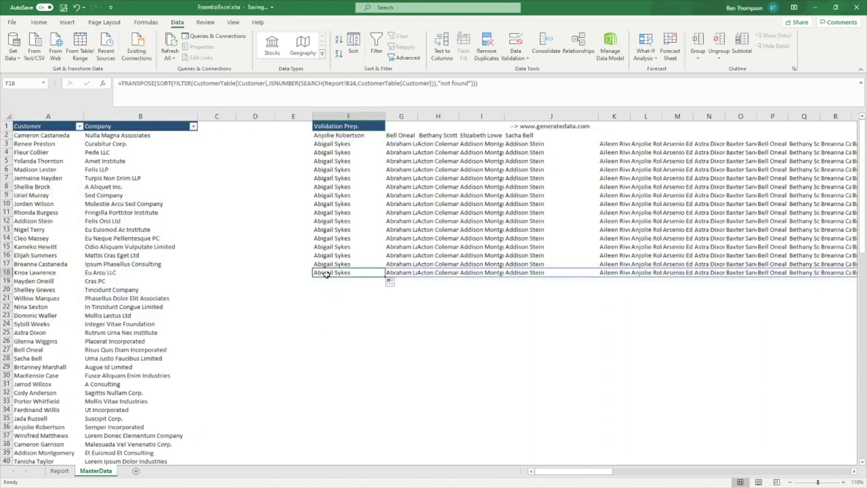
left_click_drag(330, 273, 330, 248)
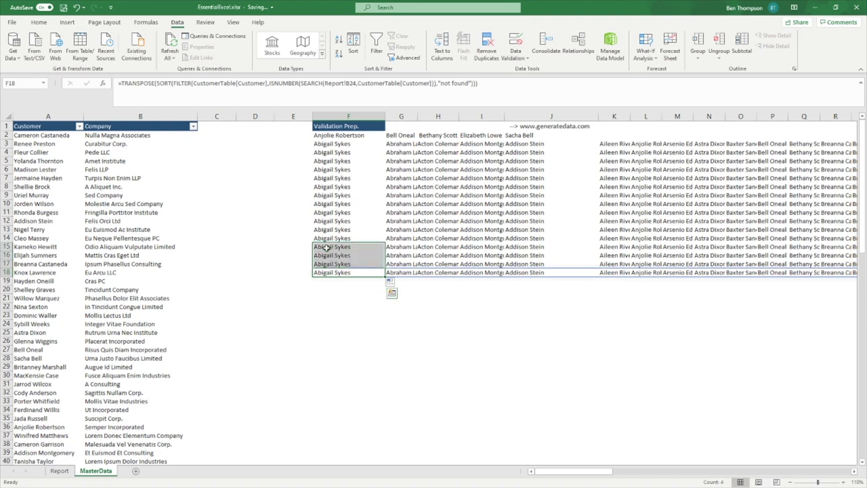
key("Delete")
left_click(337, 238)
left_click(337, 274)
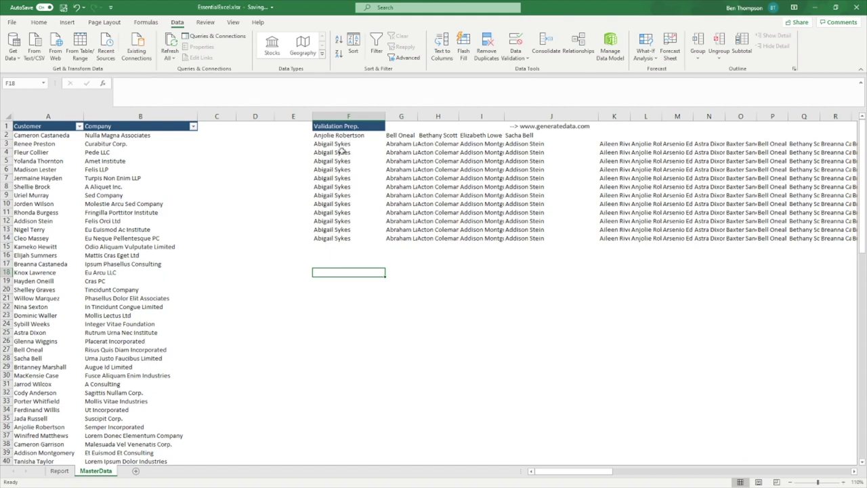
left_click(59, 470)
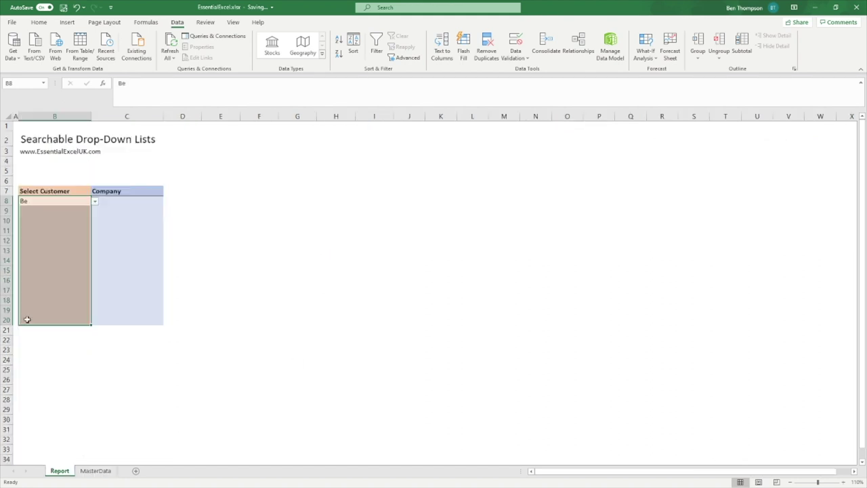
left_click(36, 201)
left_click(95, 470)
left_click(335, 137)
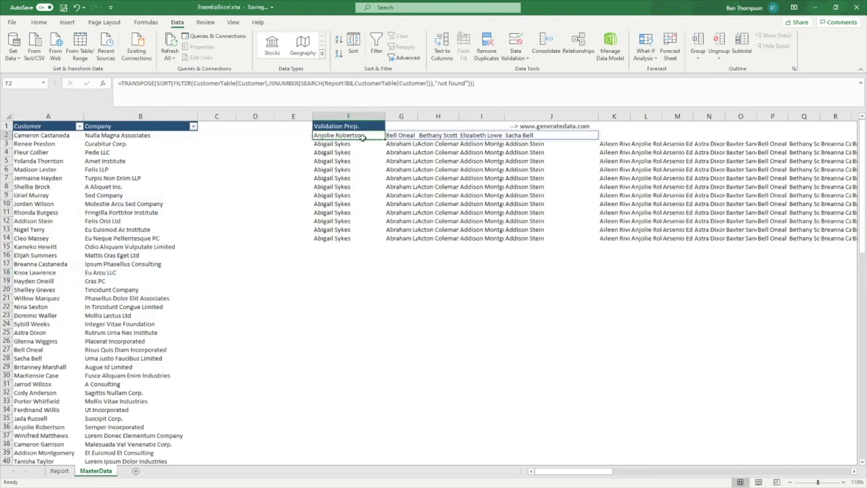
left_click(347, 145)
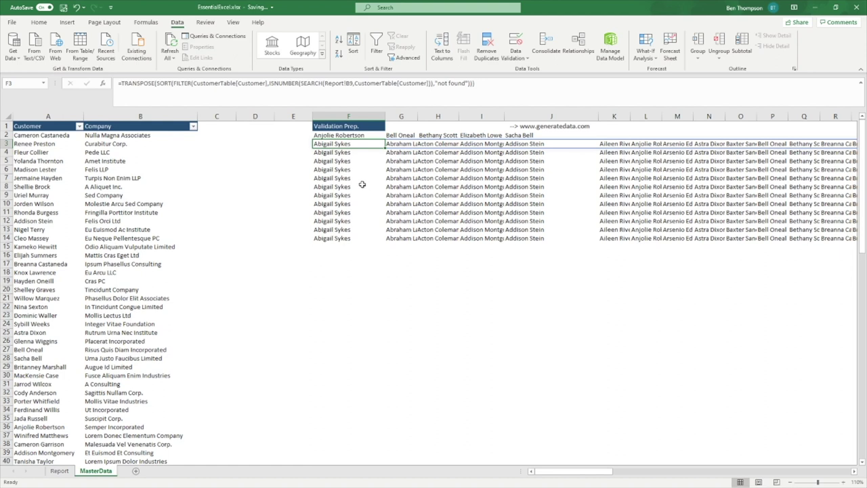
left_click(60, 471)
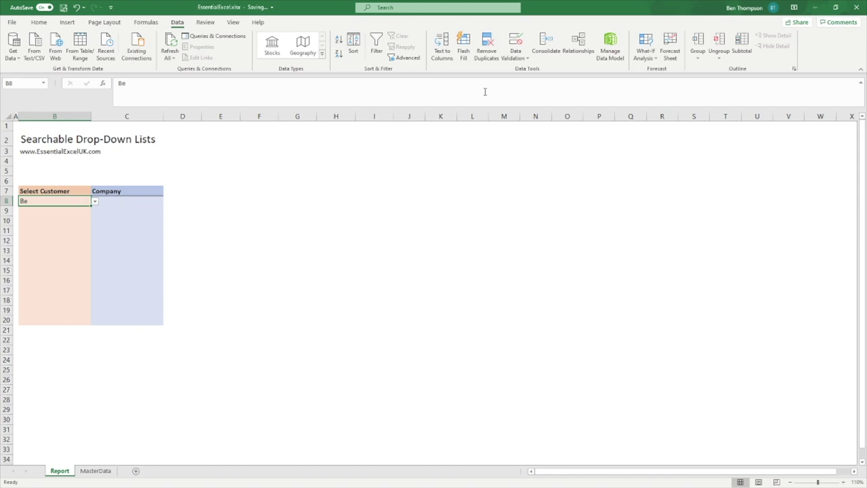
- Change B8's validation list source to the relative spill reference =MasterData!F2#
left_click(522, 61)
left_click(538, 71)
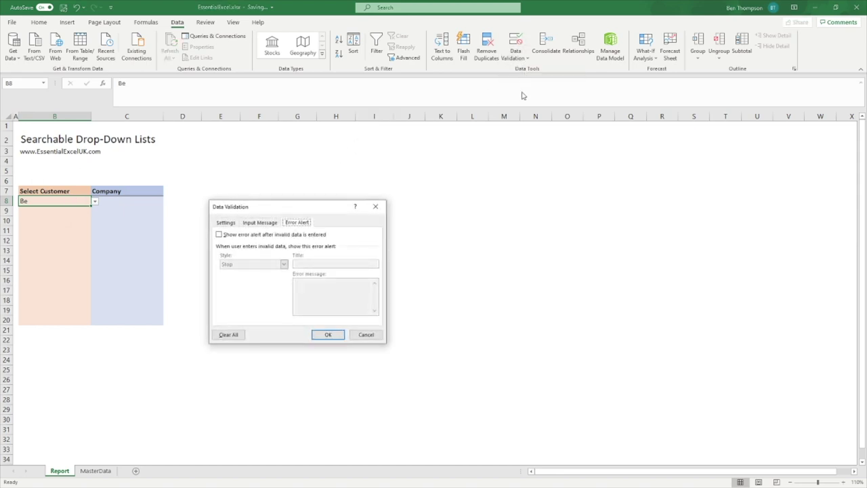
left_click(225, 222)
left_click(263, 289)
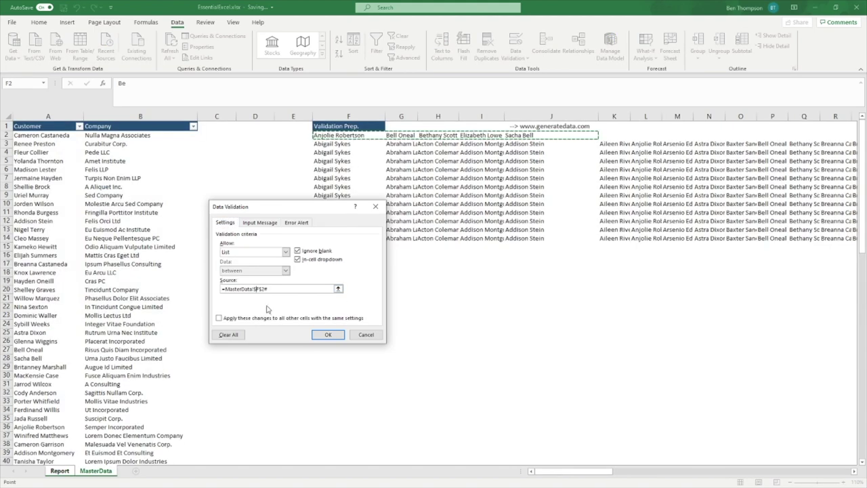
key("F2")
left_click(261, 289)
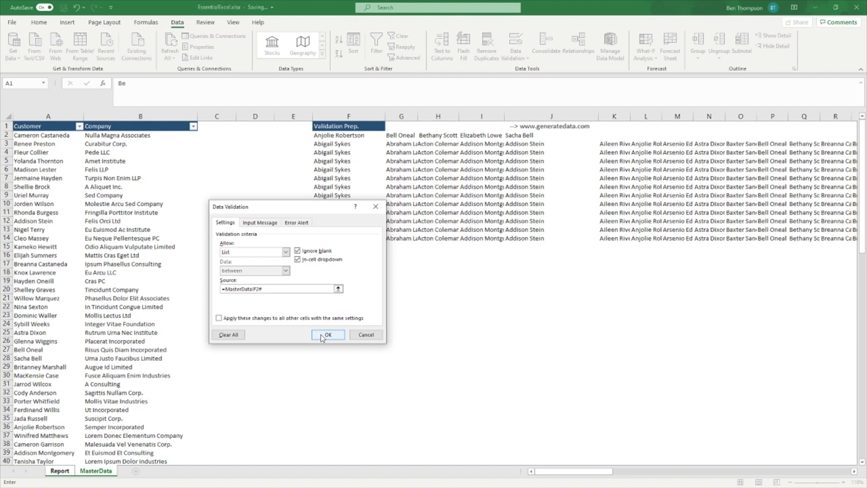
left_click(323, 335)
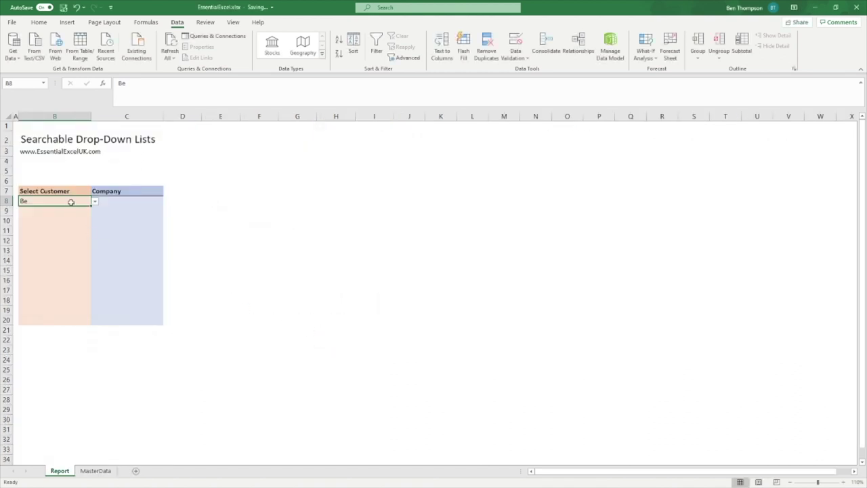
- Copy B8's data validation rule to B9:B20 using Paste Special, validation only
key("ctrl+c")
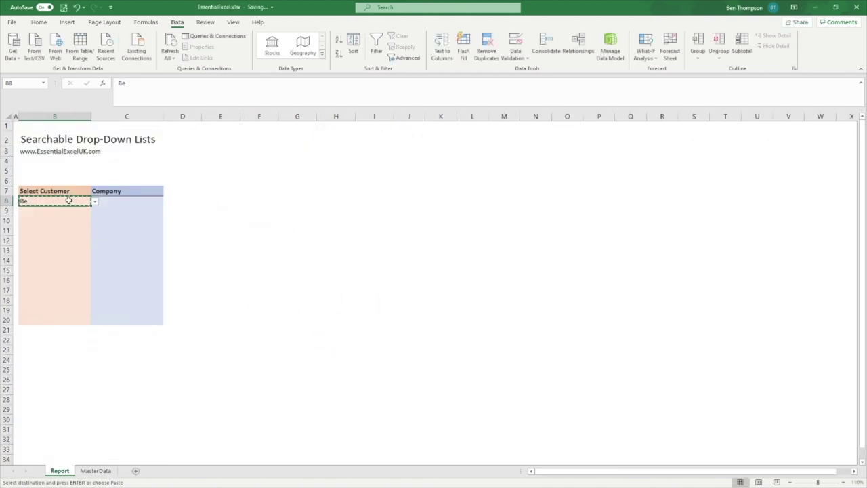
left_click_drag(60, 211, 61, 318)
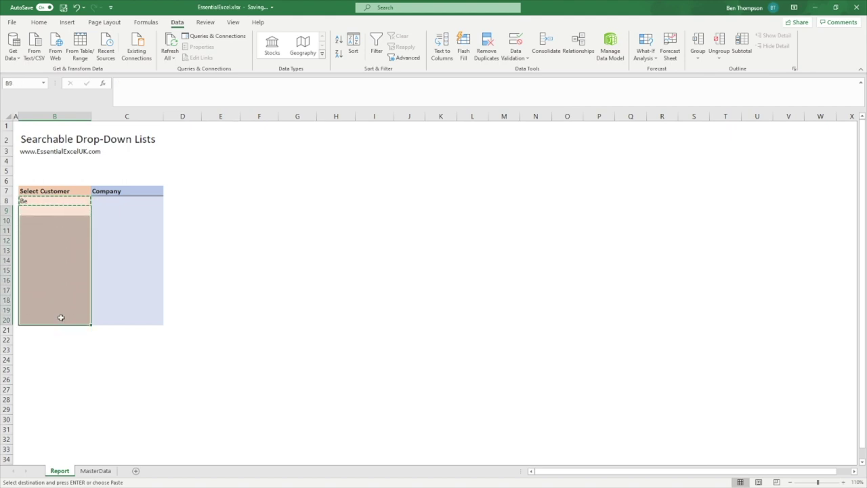
right_click(61, 256)
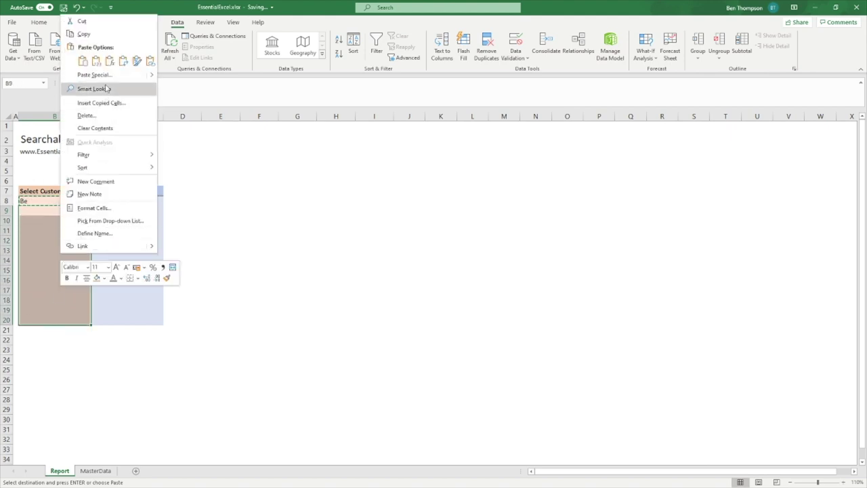
left_click(102, 89)
left_click(39, 73)
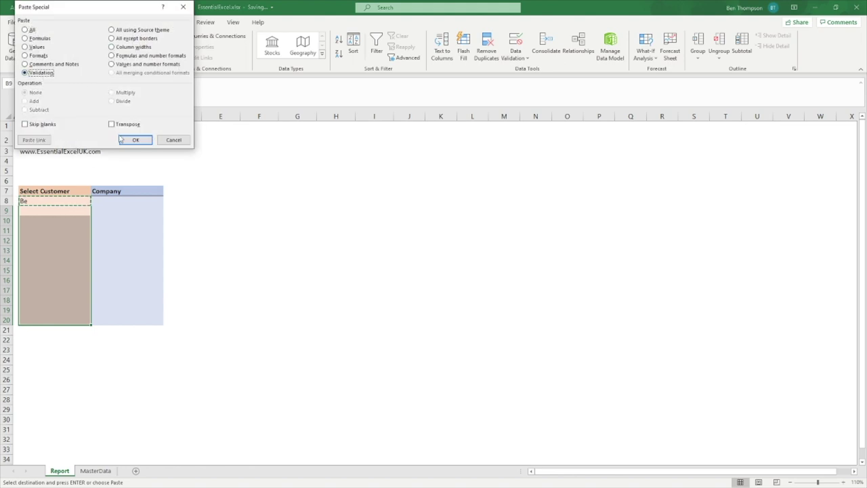
left_click(130, 139)
left_click(202, 221)
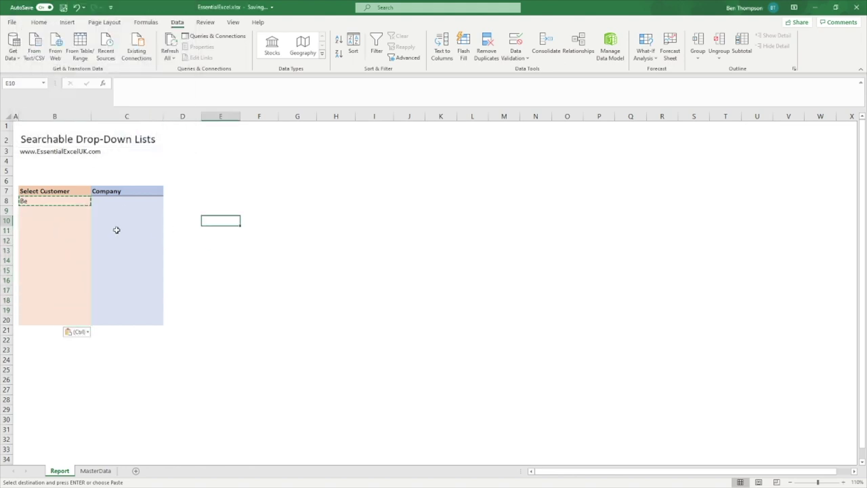
left_click(185, 190)
key("Escape")
left_click(260, 200)
left_click(62, 210)
left_click(94, 212)
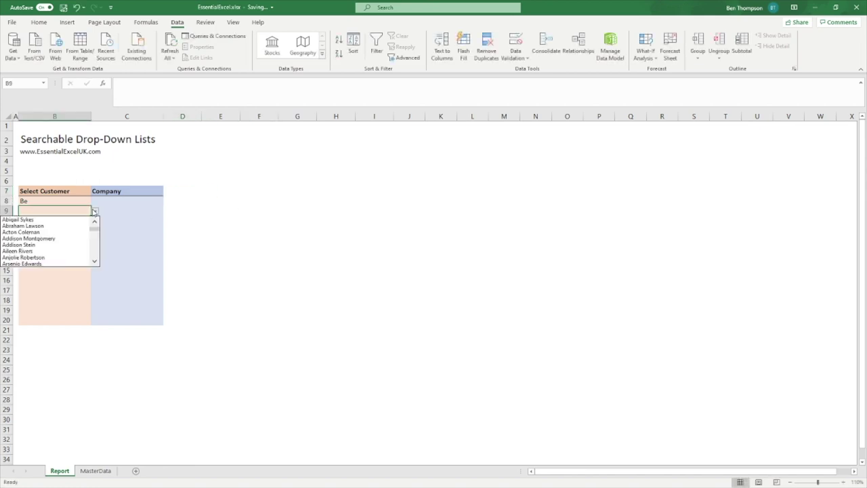
key("Escape")
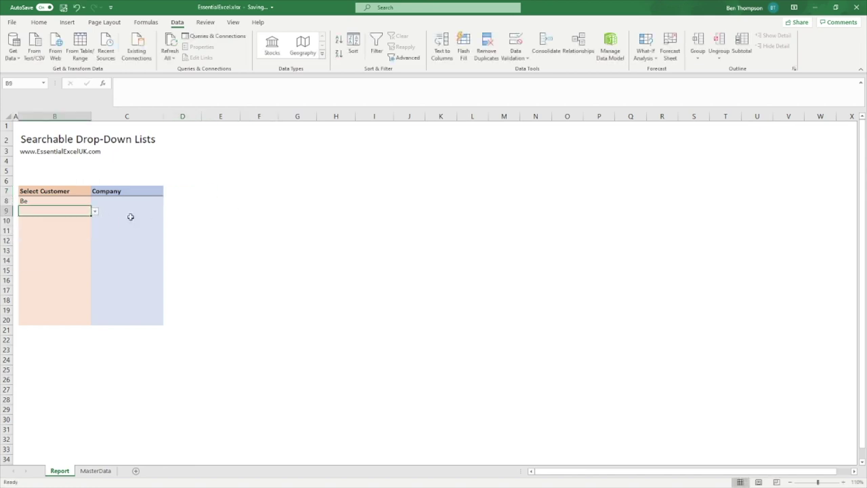
left_click(75, 220)
left_click(97, 221)
key("Escape")
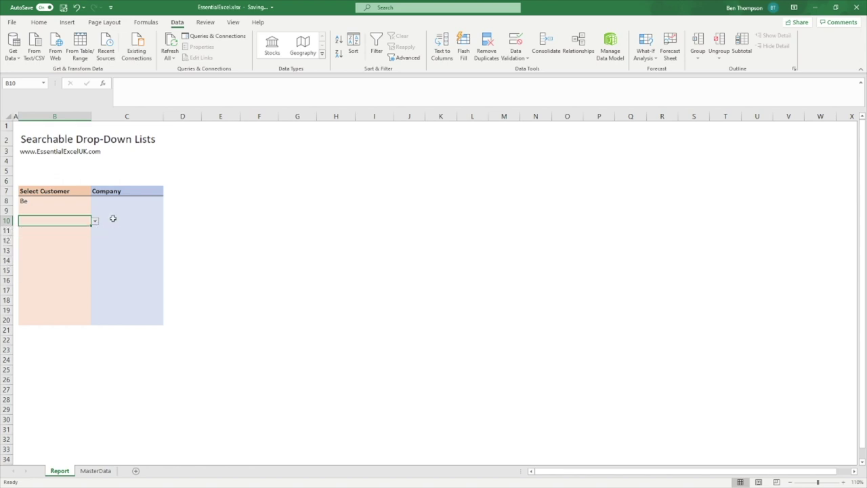
left_click(70, 211)
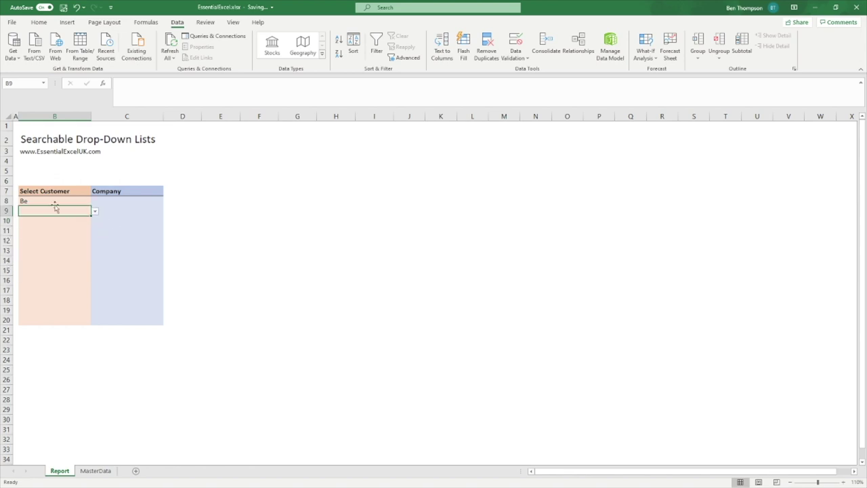
type("Cl")
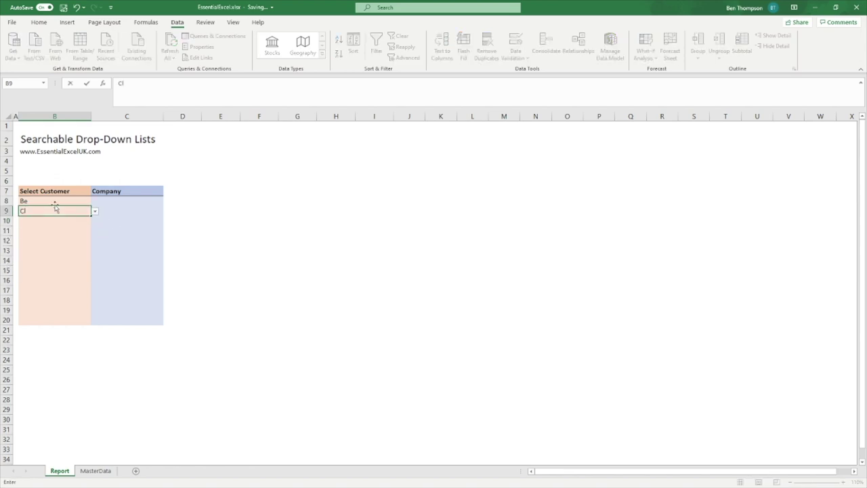
left_click(96, 211)
left_click(73, 225)
- Search 'David' in B13, which returns no matching customer
left_click(56, 222)
left_click(51, 251)
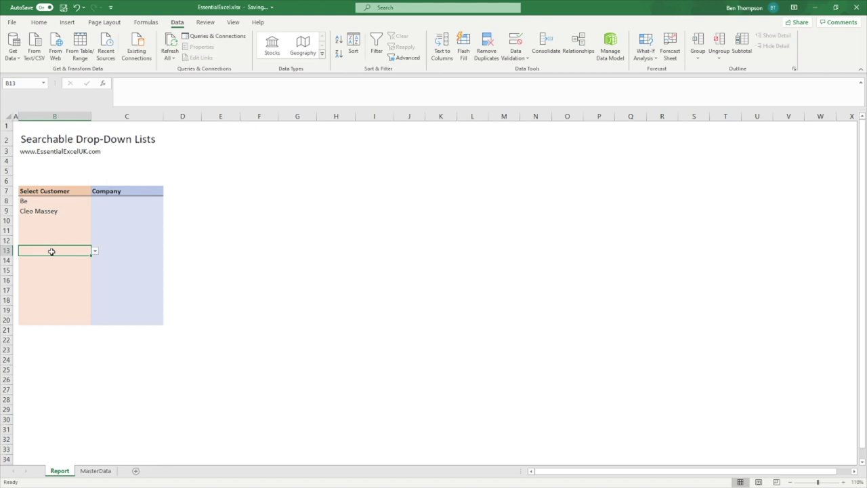
type("Da")
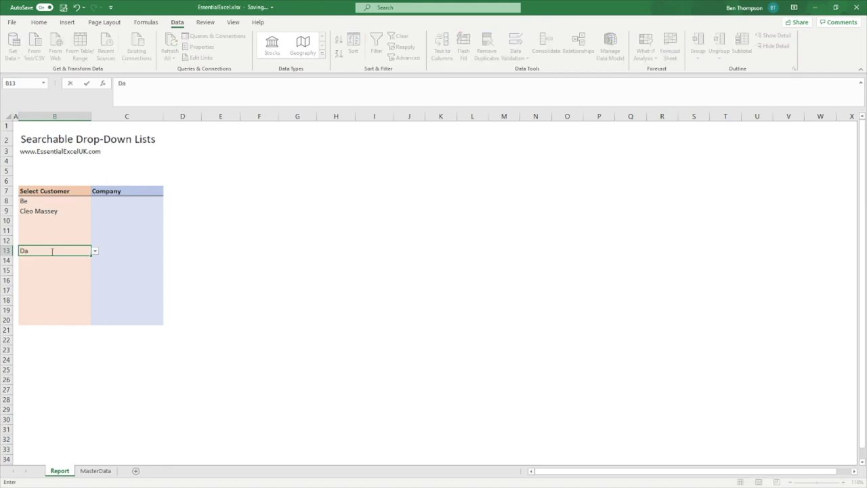
left_click(96, 251)
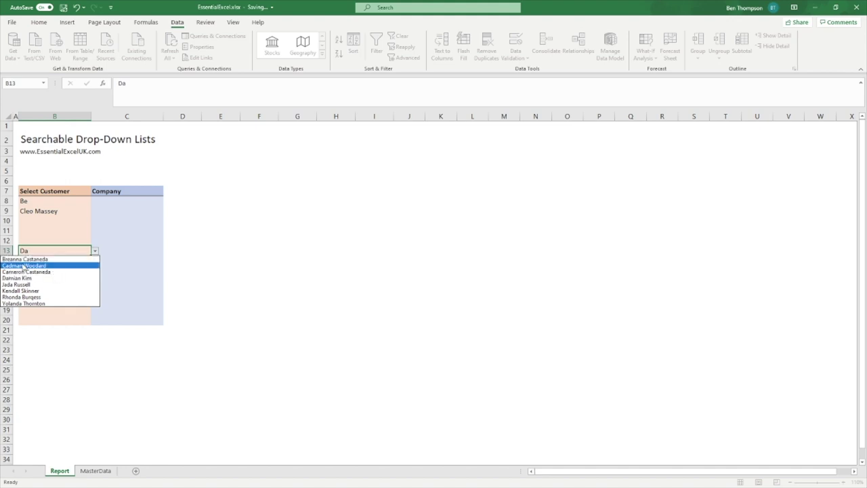
double_click(45, 249)
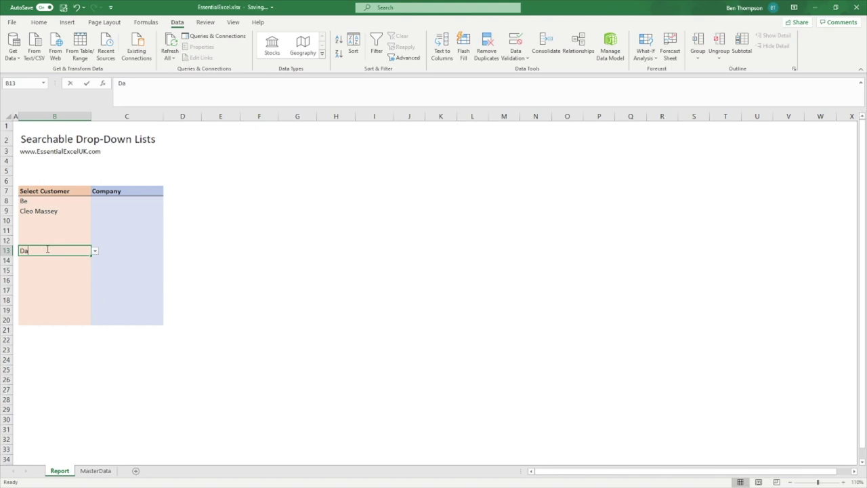
type("vid")
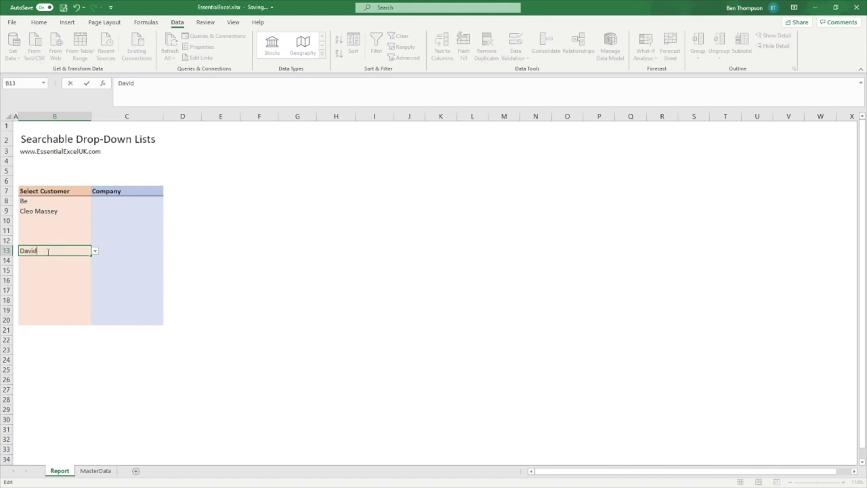
left_click(96, 252)
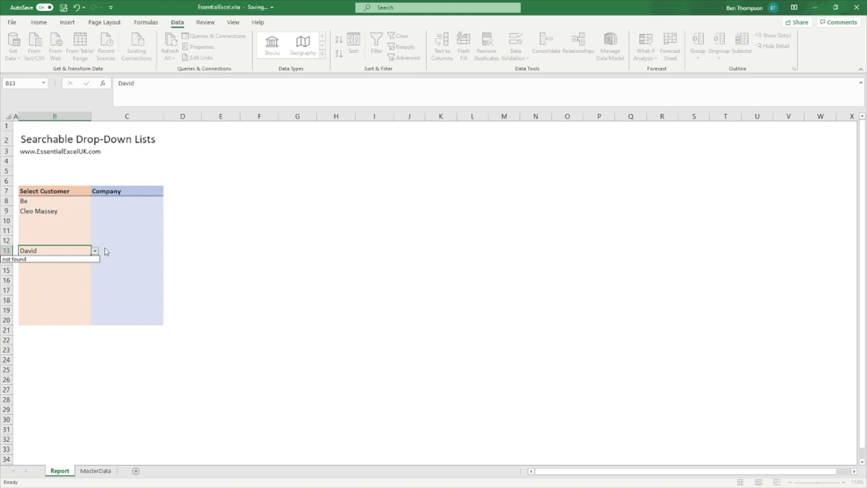
left_click(52, 250)
left_click(64, 212)
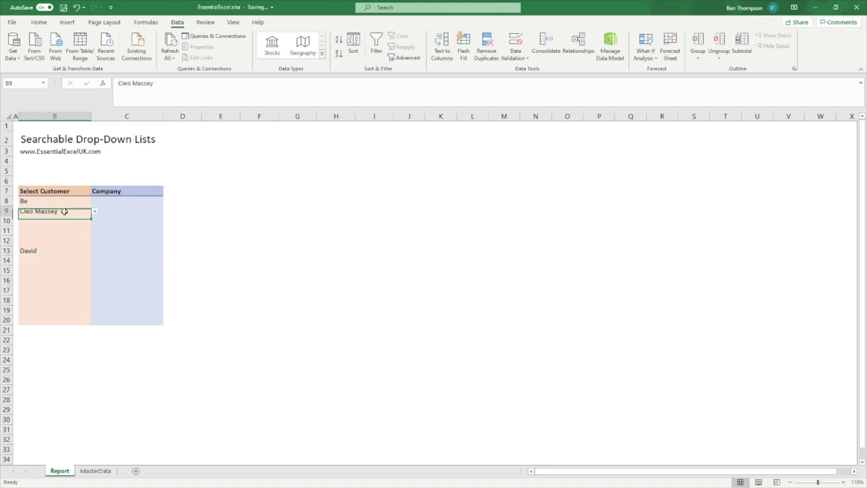
left_click(68, 221)
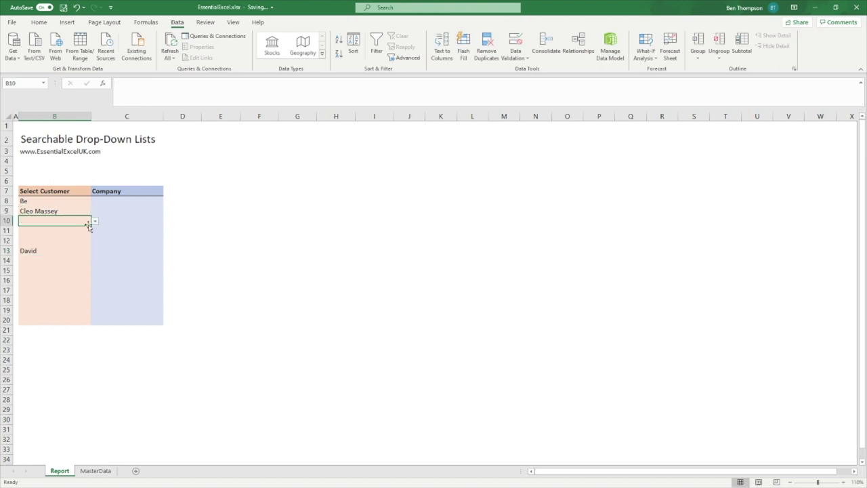
left_click(95, 221)
left_click(62, 240)
left_click(78, 230)
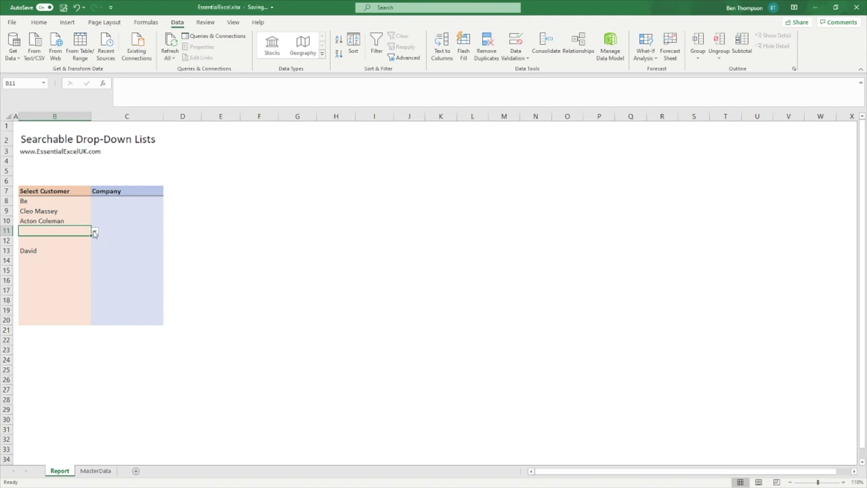
left_click(95, 231)
left_click(51, 273)
left_click(52, 239)
type("M")
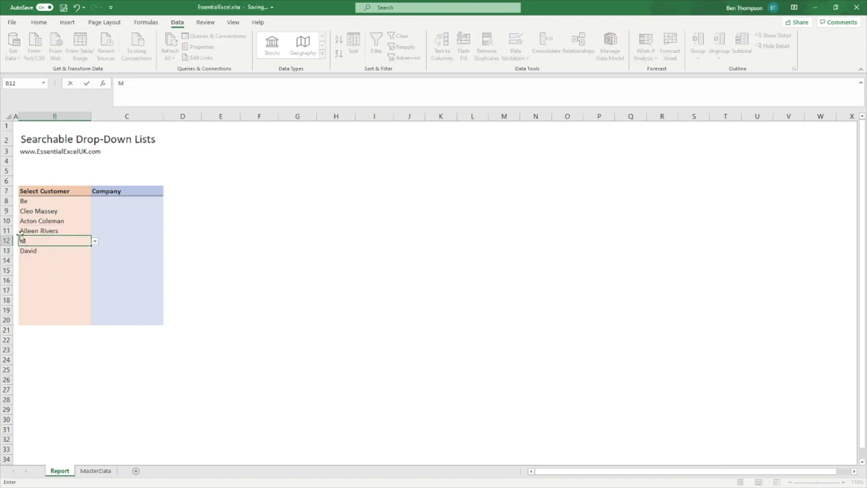
left_click(96, 242)
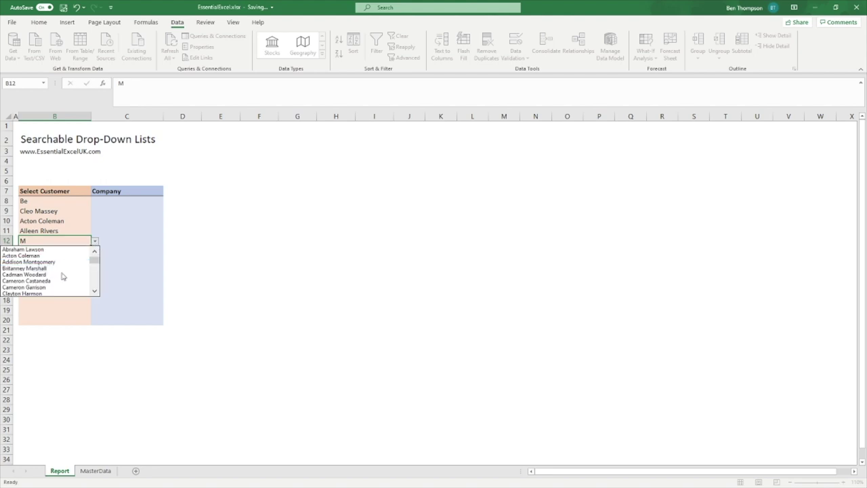
left_click(54, 293)
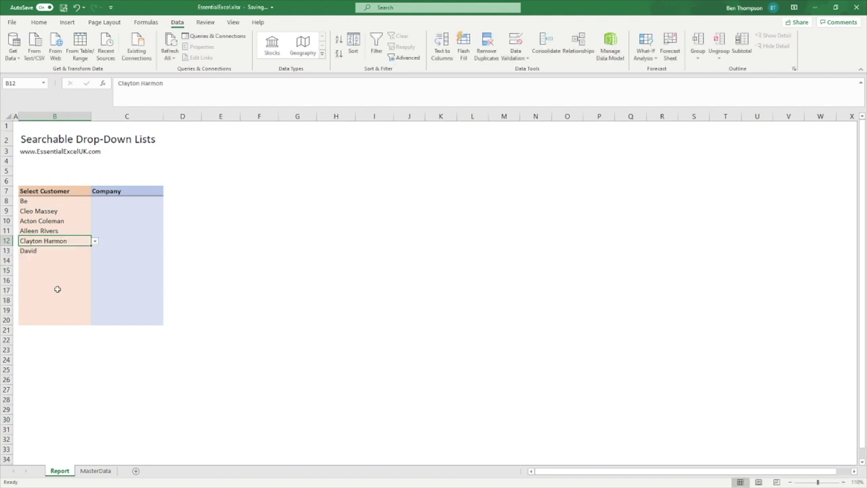
left_click(122, 240)
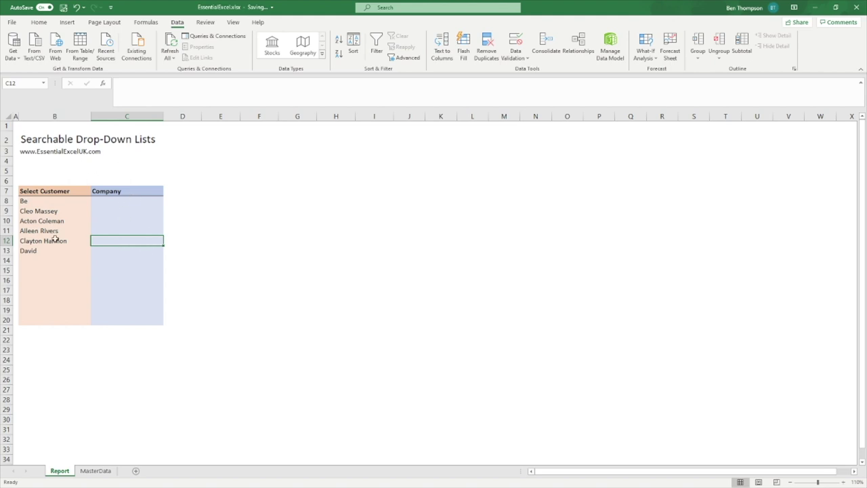
left_click(58, 201)
left_click(95, 201)
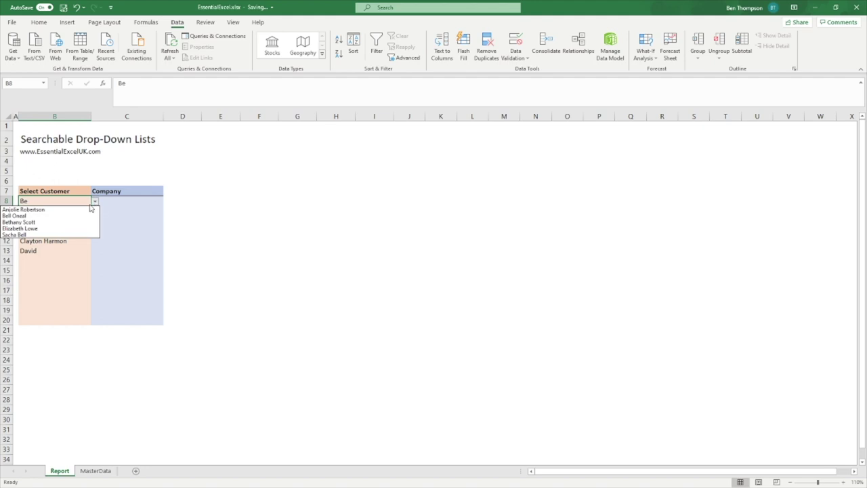
left_click(64, 217)
left_click(67, 250)
left_click(95, 251)
left_click(95, 253)
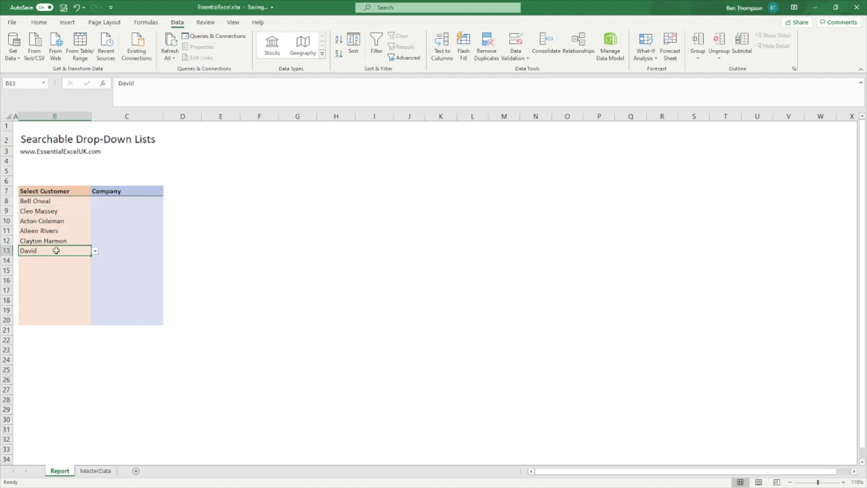
key("Delete")
left_click(95, 251)
left_click(58, 264)
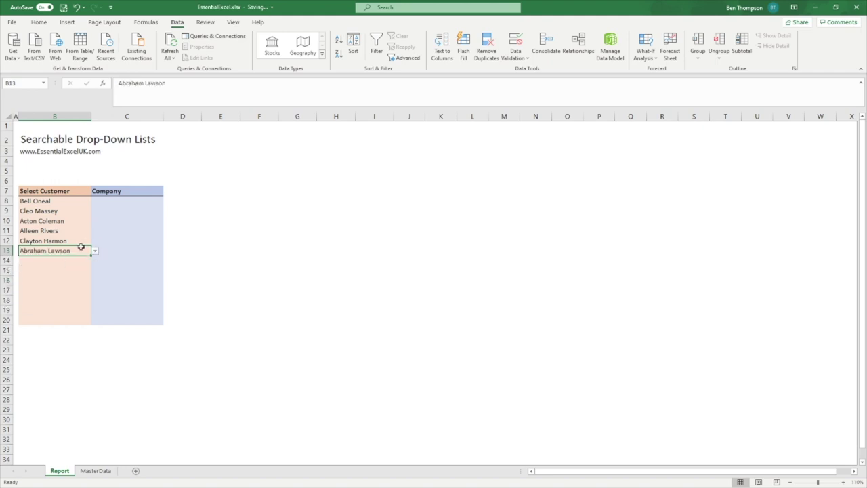
- Enter =XLOOKUP(B8, CustomerTable[Customer], CustomerTable[Company], "") in C8
left_click(132, 198)
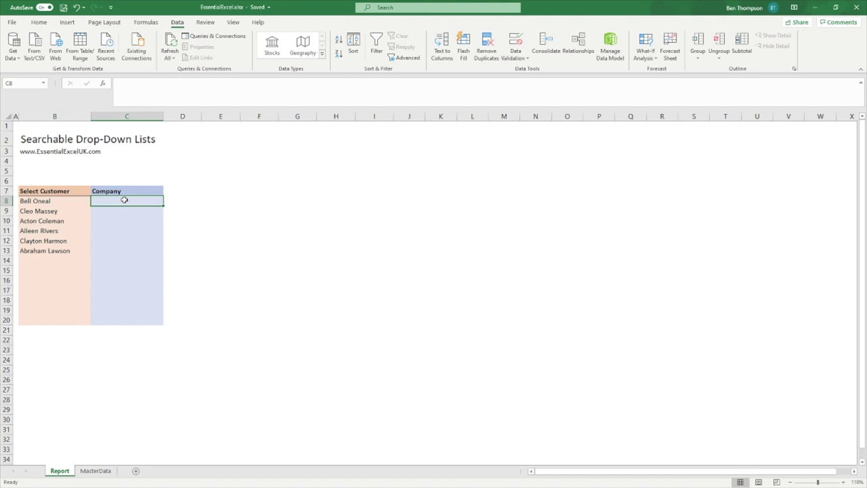
type("=XLO")
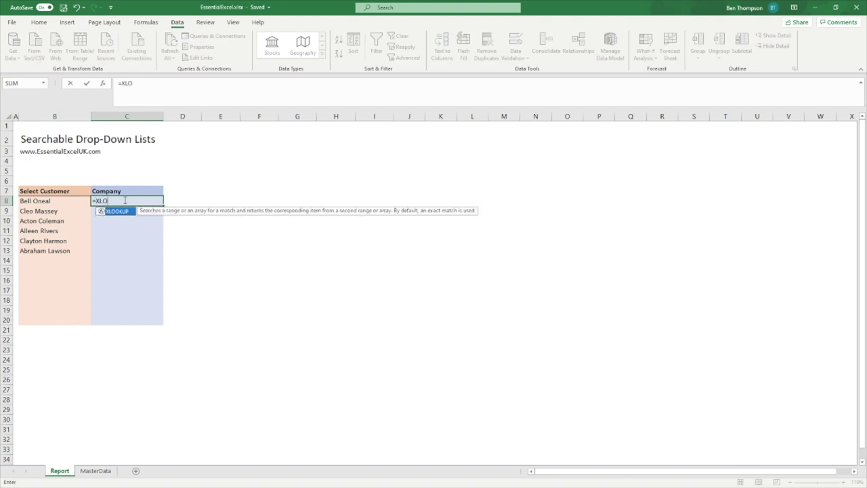
type("OKUP(")
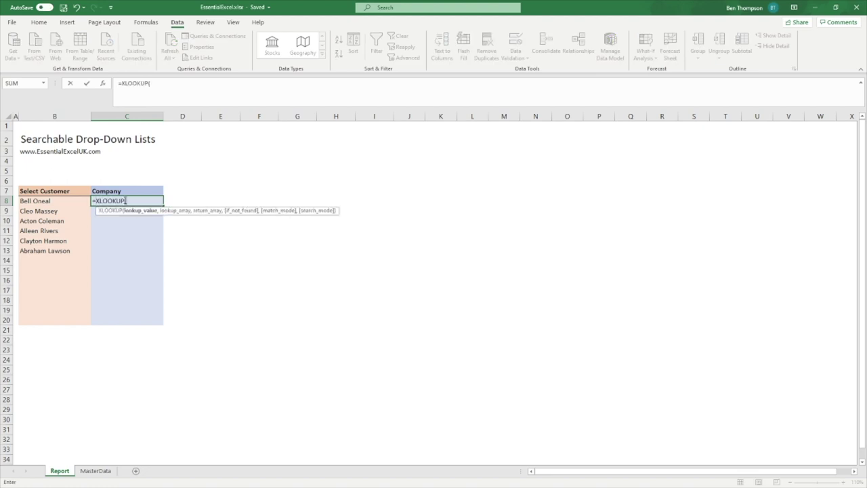
left_click(49, 201)
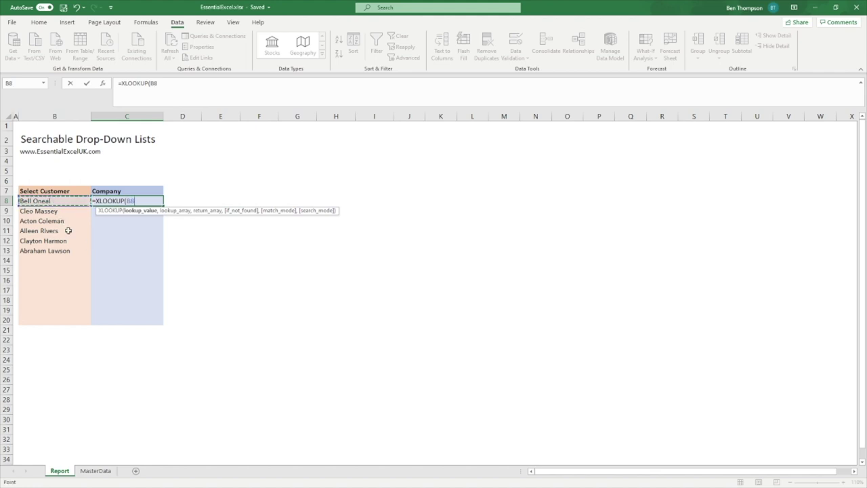
type(",")
left_click(95, 471)
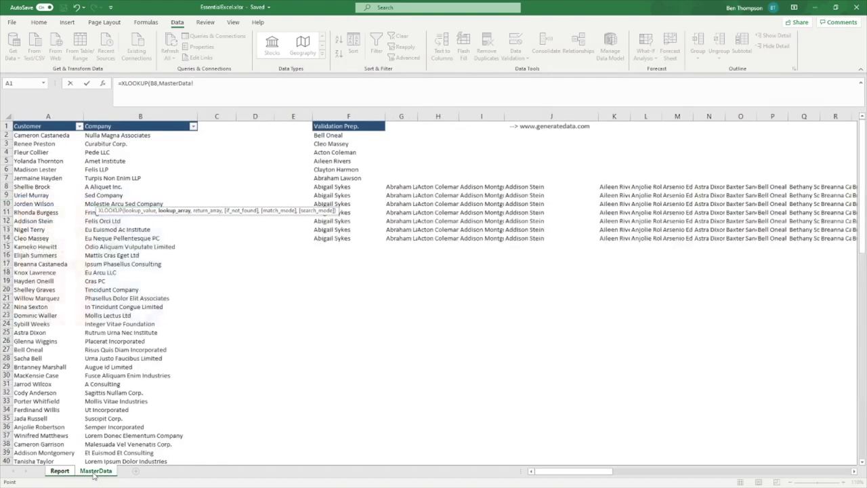
left_click(47, 117)
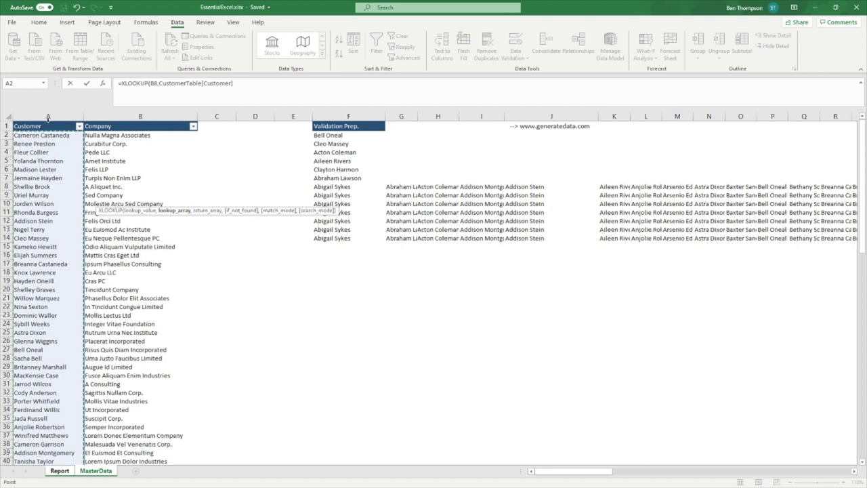
type(",")
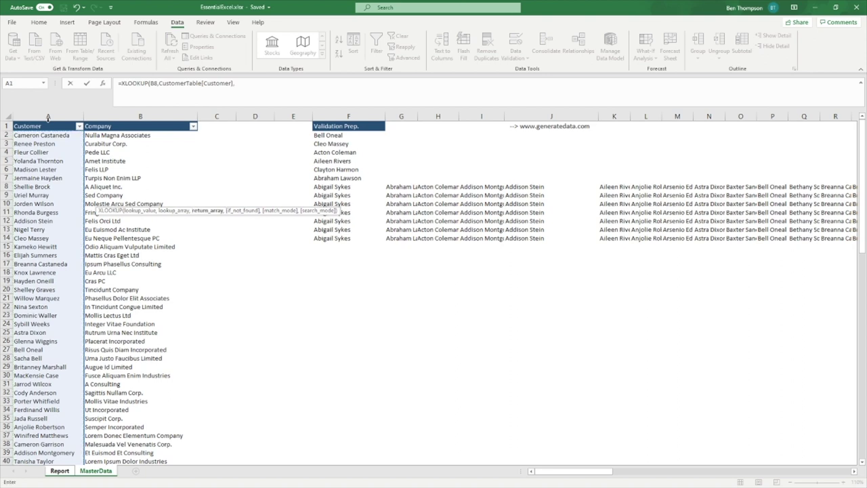
left_click(133, 119)
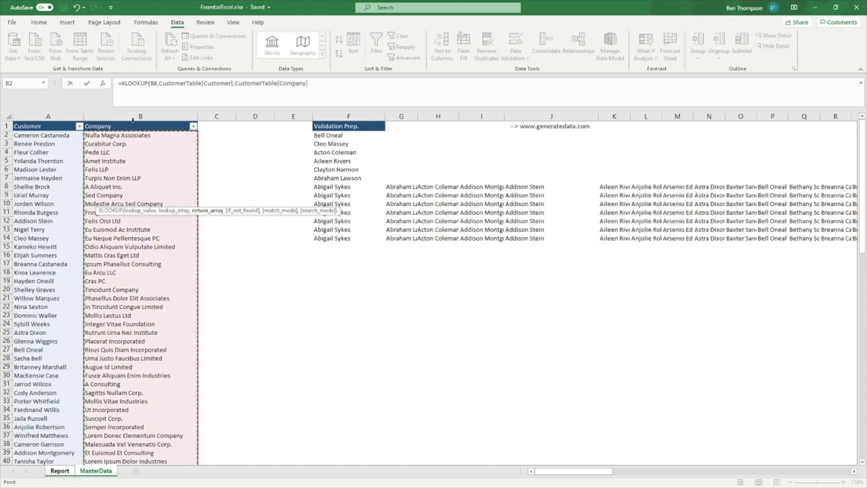
type(",")
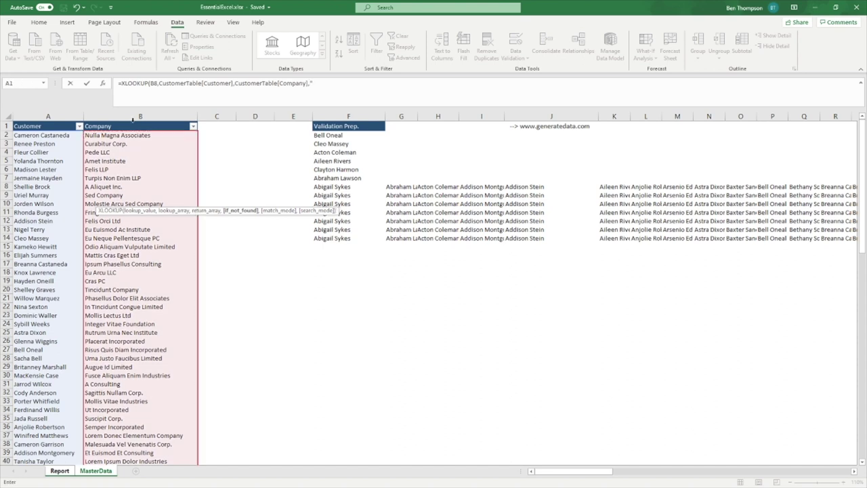
type("\"\")")
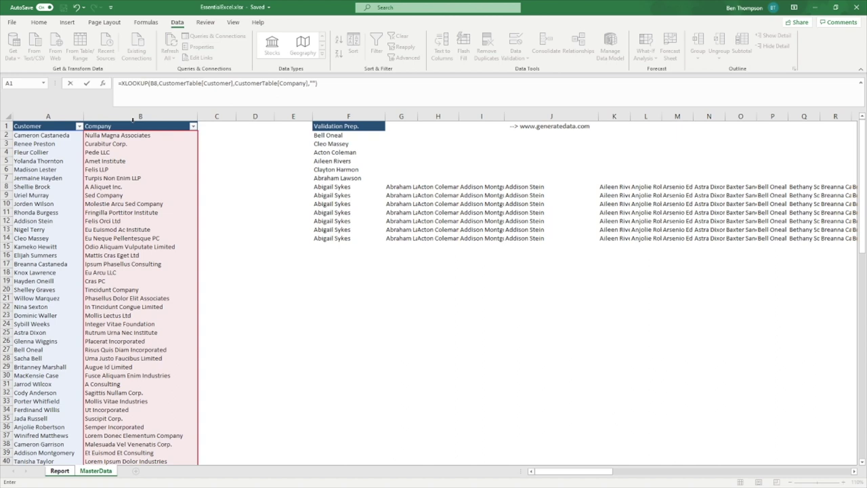
- Commit the C8 lookup, autofit column C, and copy the formula to C8:C20
key("Return")
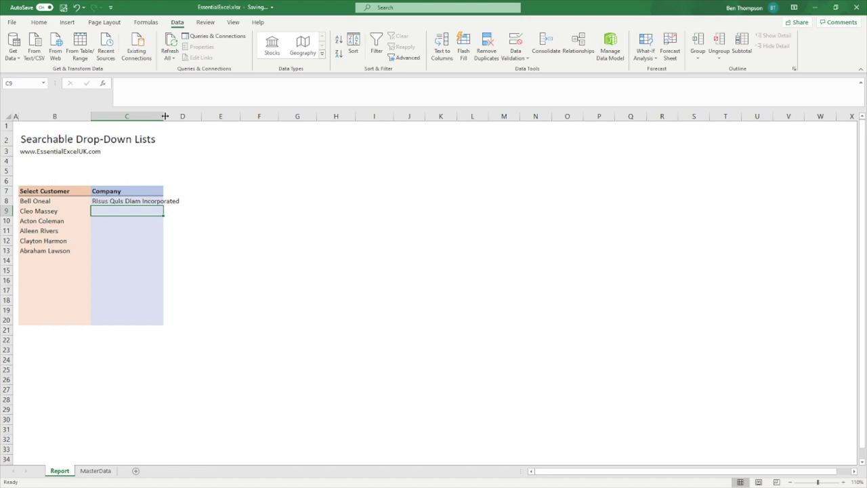
double_click(164, 117)
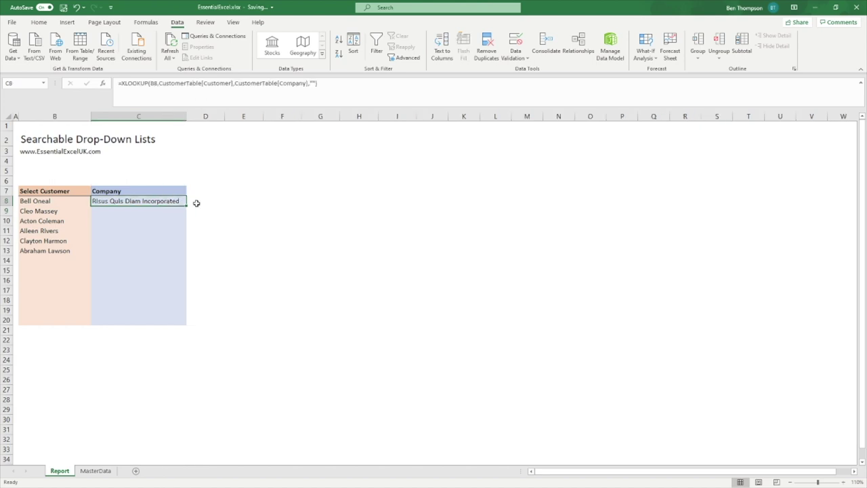
key("ctrl+c")
left_click_drag(135, 203, 130, 320)
key("ctrl+v")
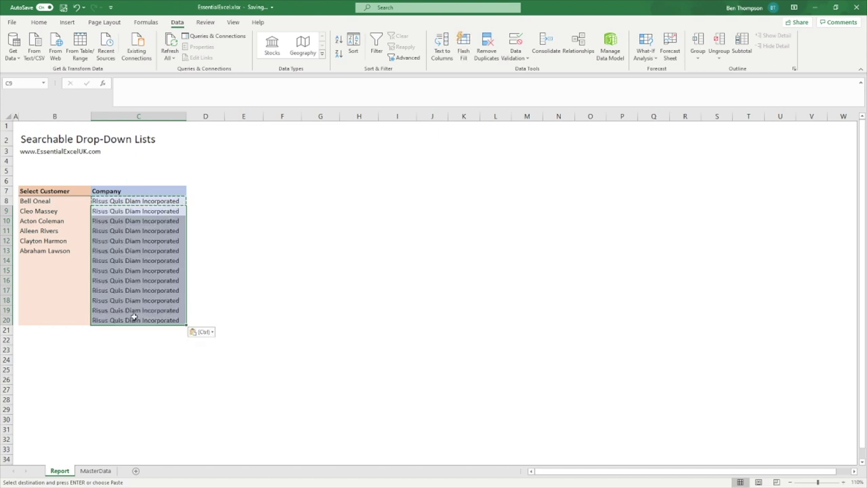
left_click(206, 239)
key("Escape")
left_click(279, 250)
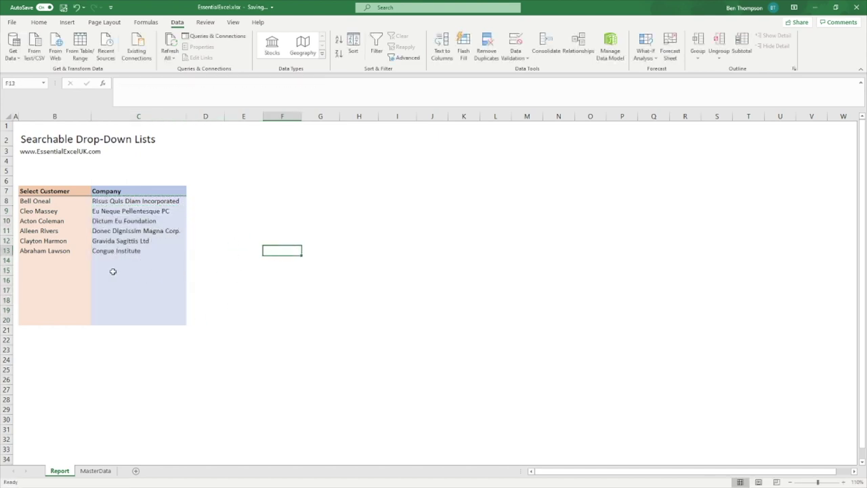
- Search 'Sa' in B15 and pick Sacha Bell, showing Urna Justo Faucibus Limited
left_click(63, 269)
left_click(96, 271)
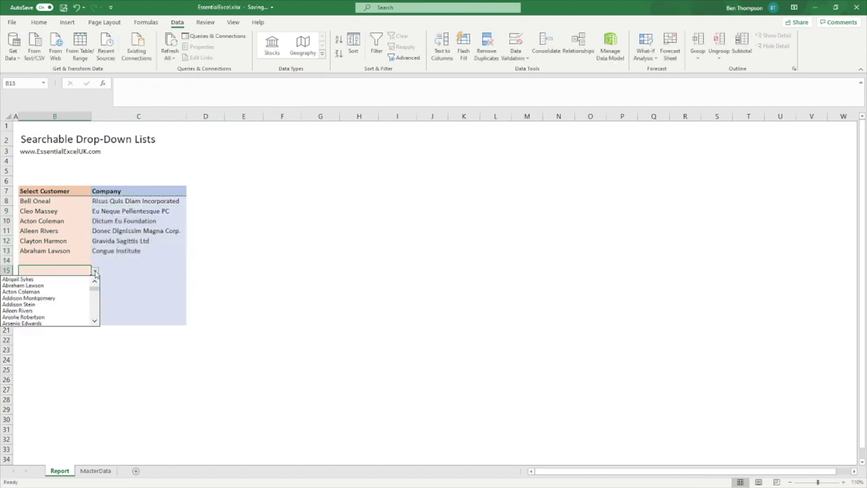
left_click(62, 270)
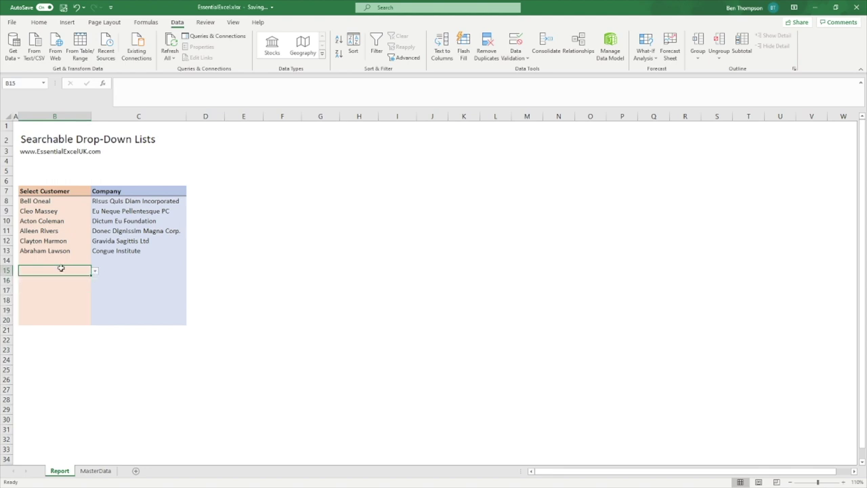
double_click(61, 269)
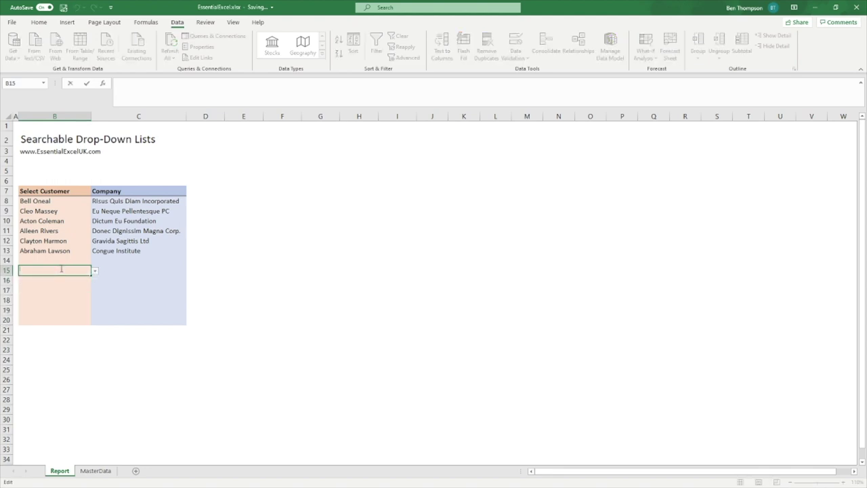
type("S")
left_click(96, 271)
left_click(36, 270)
double_click(36, 271)
type("a")
left_click(96, 271)
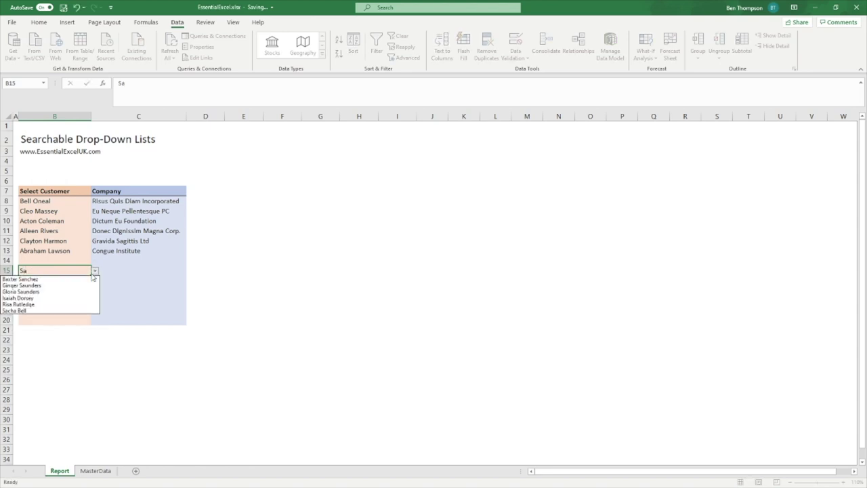
left_click(44, 310)
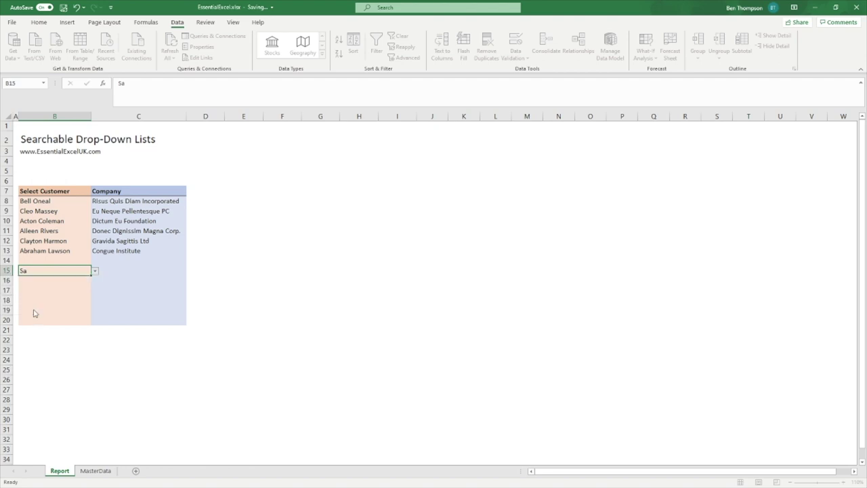
left_click(140, 292)
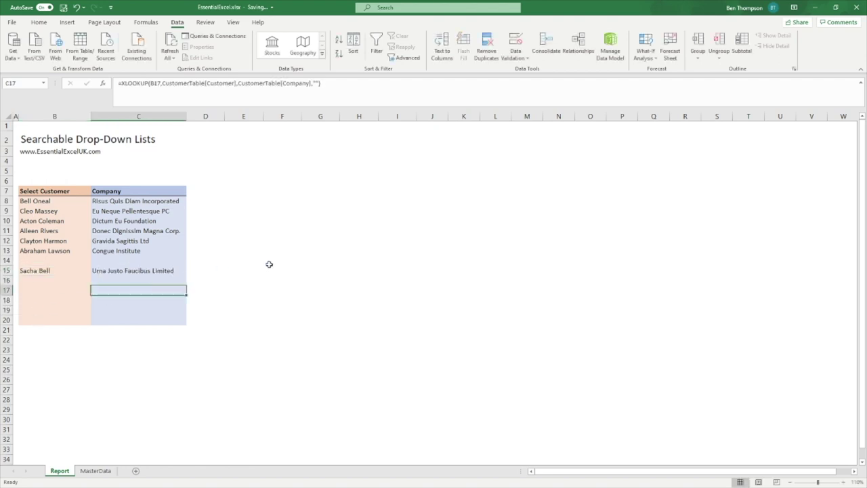